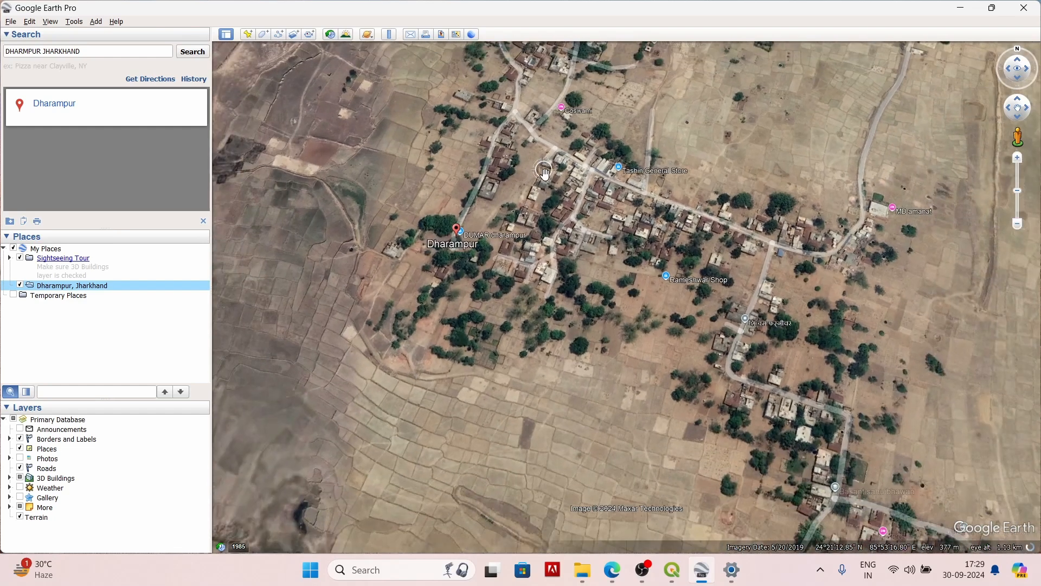
Step: Create a new folder named VILLAGE inside the Dharampur, Jharkhand place
scroll(549, 167, "up", 4)
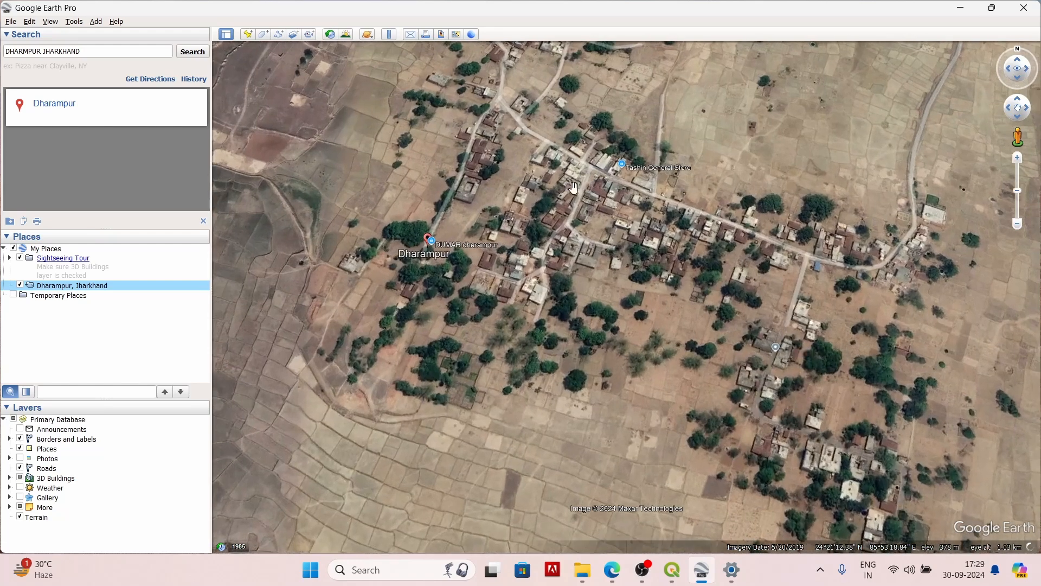
scroll(607, 173, "down", 3)
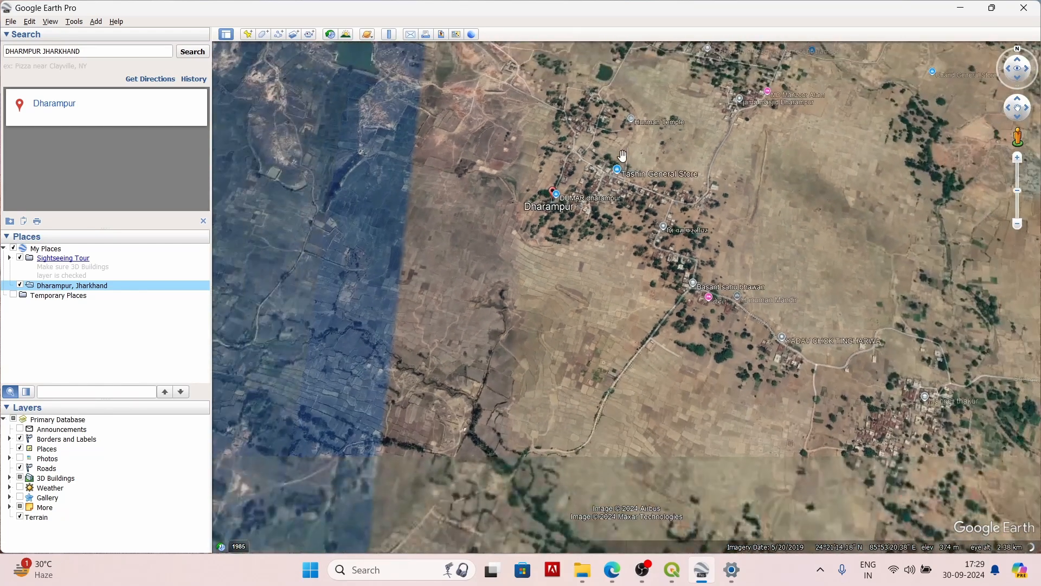
scroll(685, 154, "up", 5)
scroll(412, 190, "down", 2)
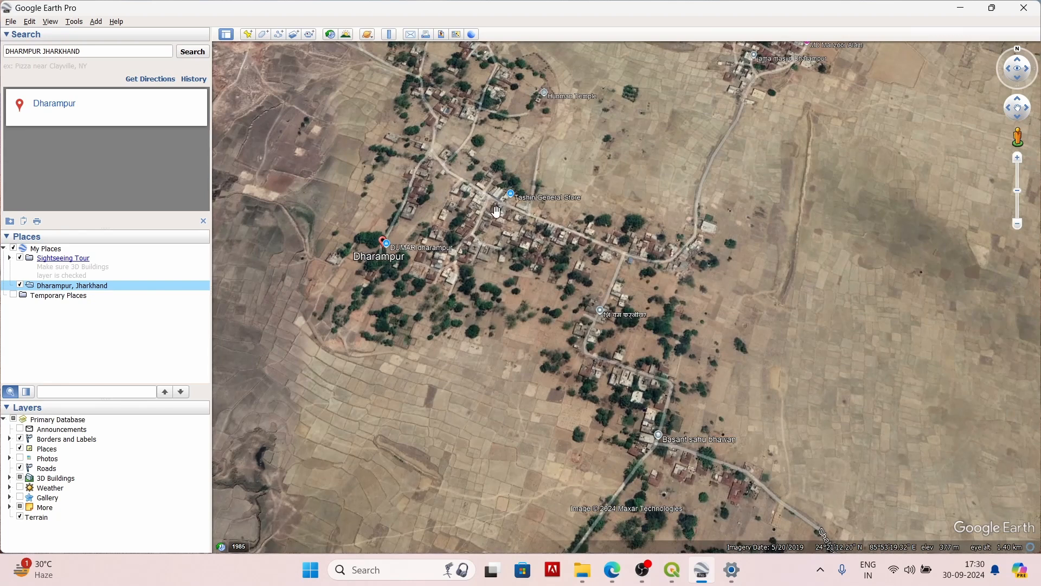
scroll(492, 208, "up", 2)
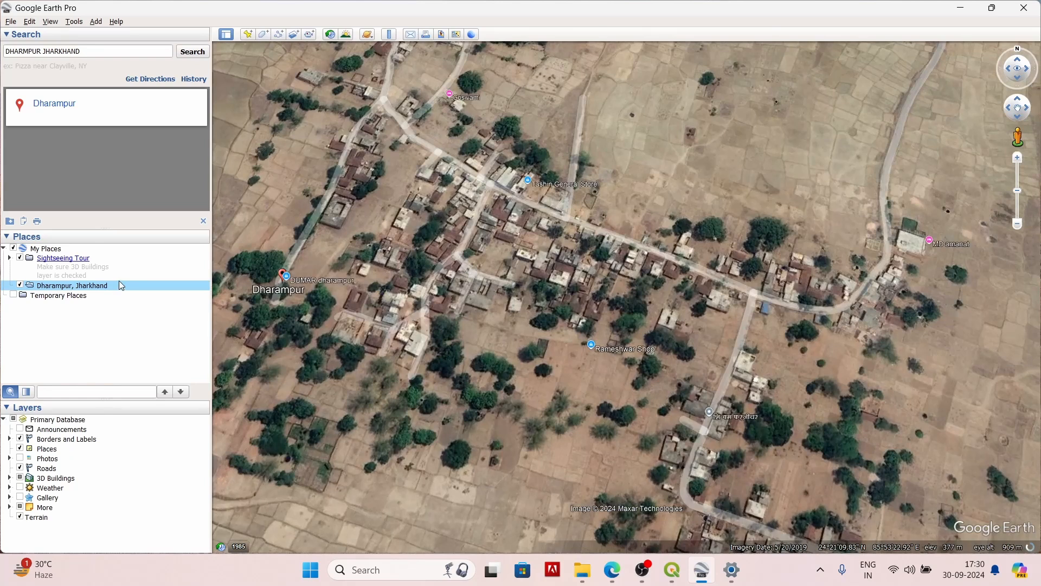
right_click(108, 292)
mouse_move(130, 296)
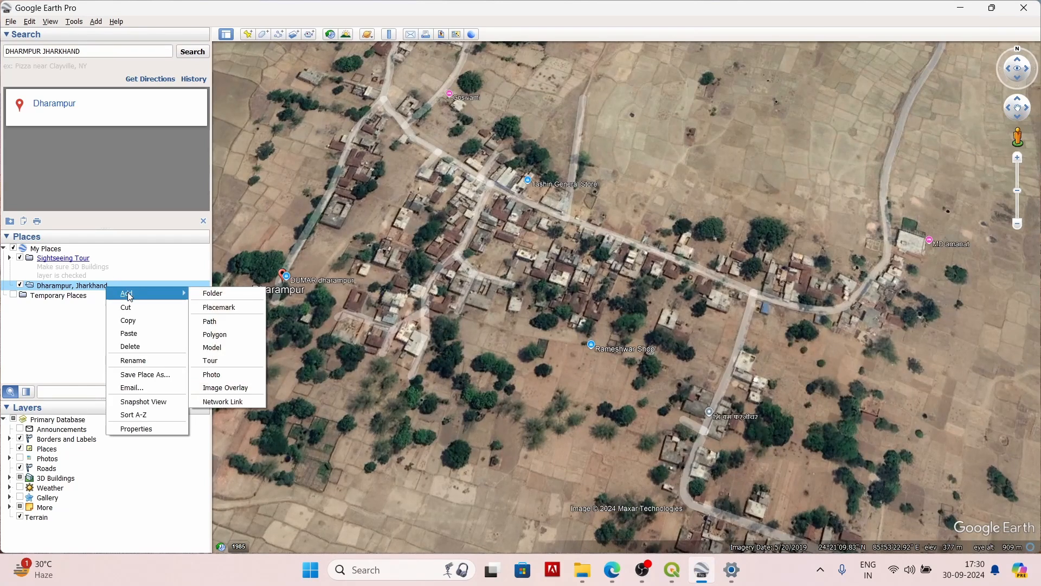
left_click(200, 294)
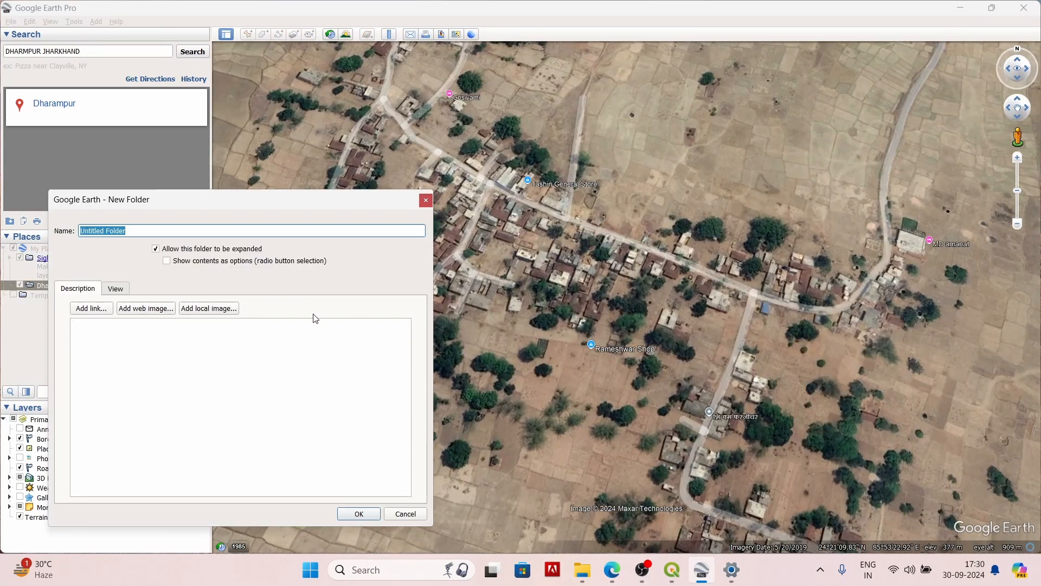
key("BackSpace")
left_click(358, 514)
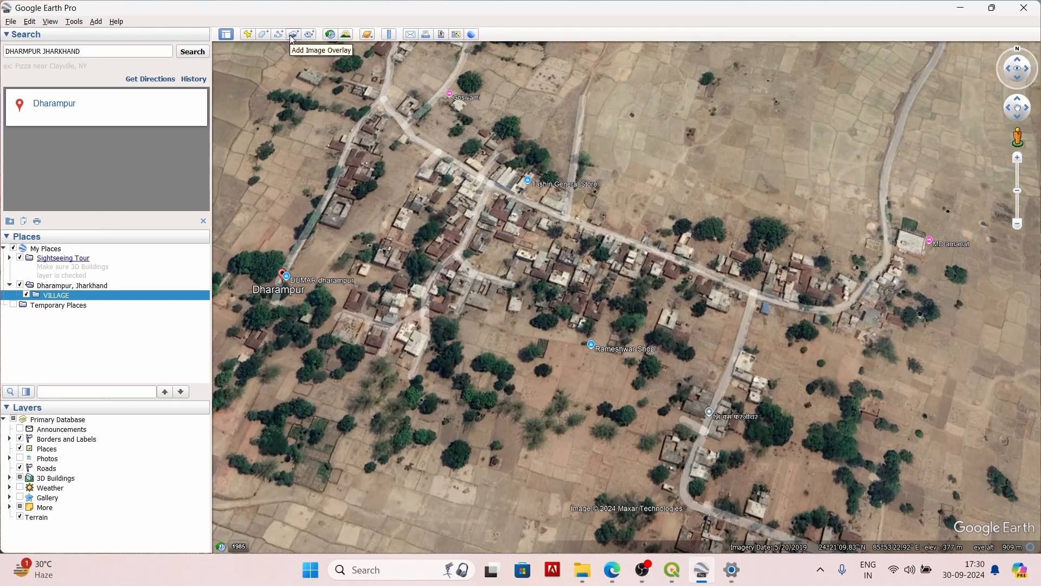
Step: Add a placemark named A on a house west of the central lane, at about 24°21'11"N, 85°53'17"E
left_click(248, 35)
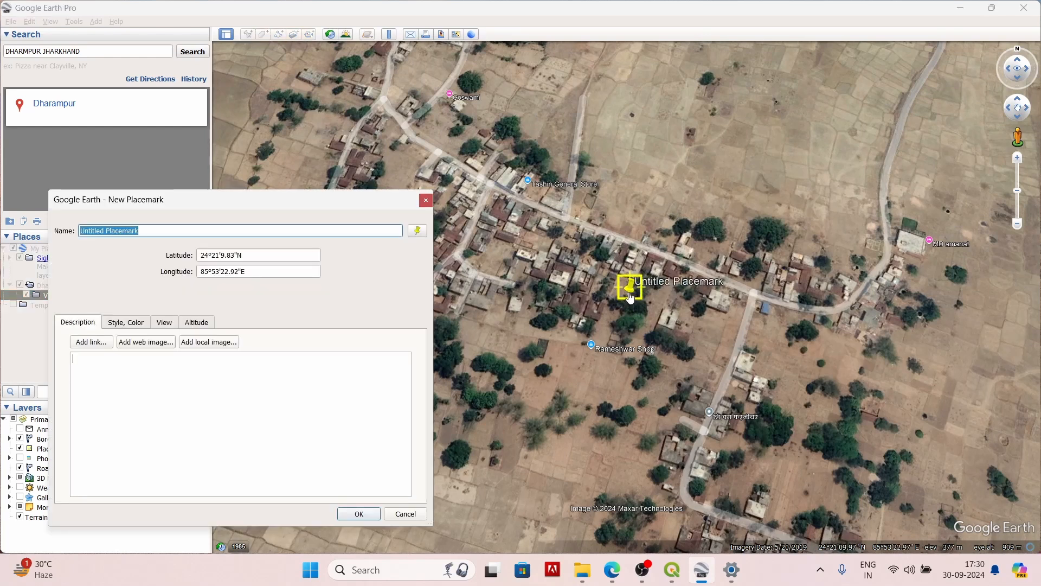
left_click(587, 290)
scroll(528, 270, "up", 2)
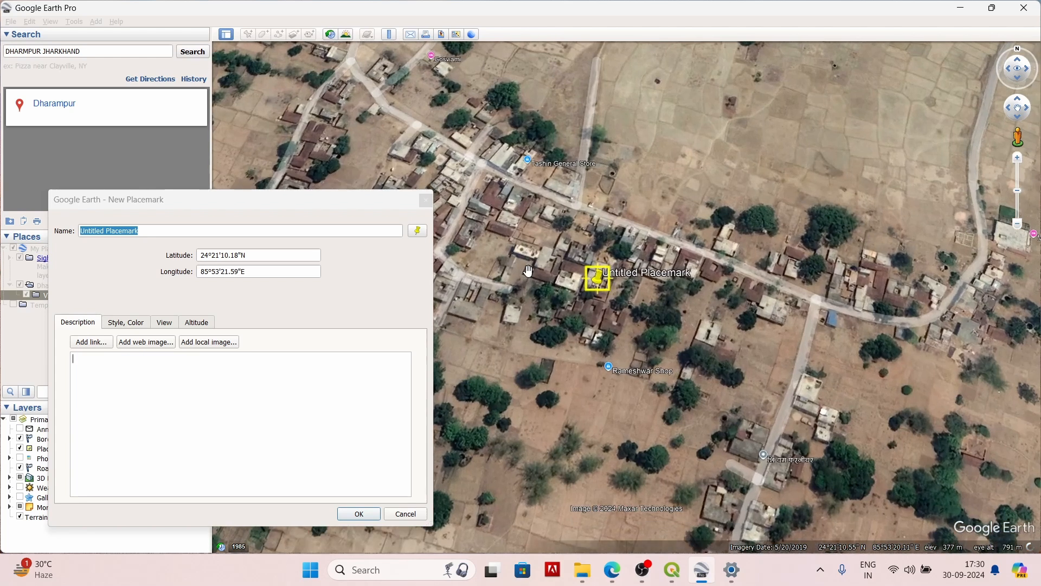
key("Left")
key("Up")
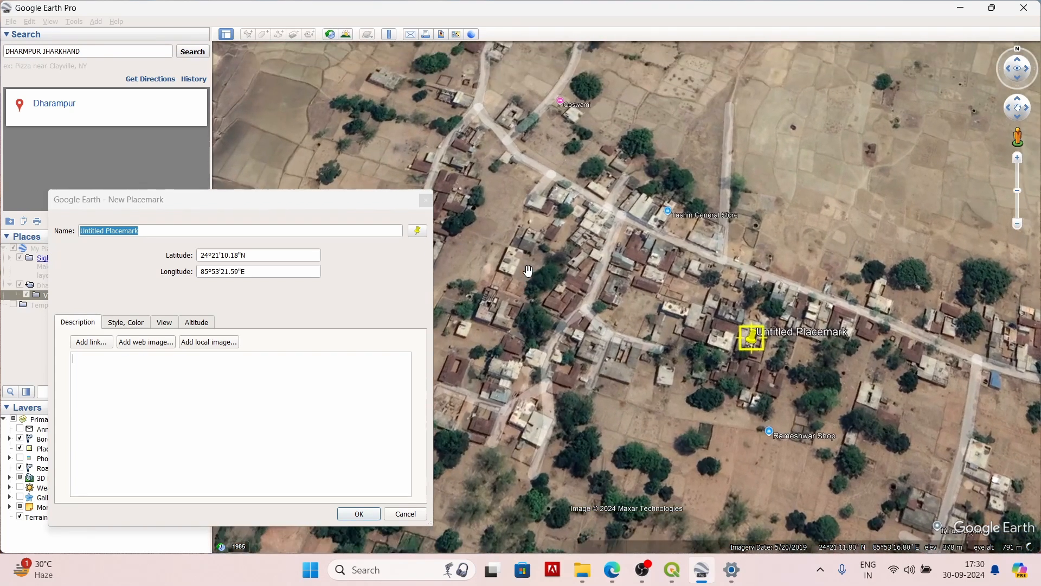
scroll(689, 348, "up", 3)
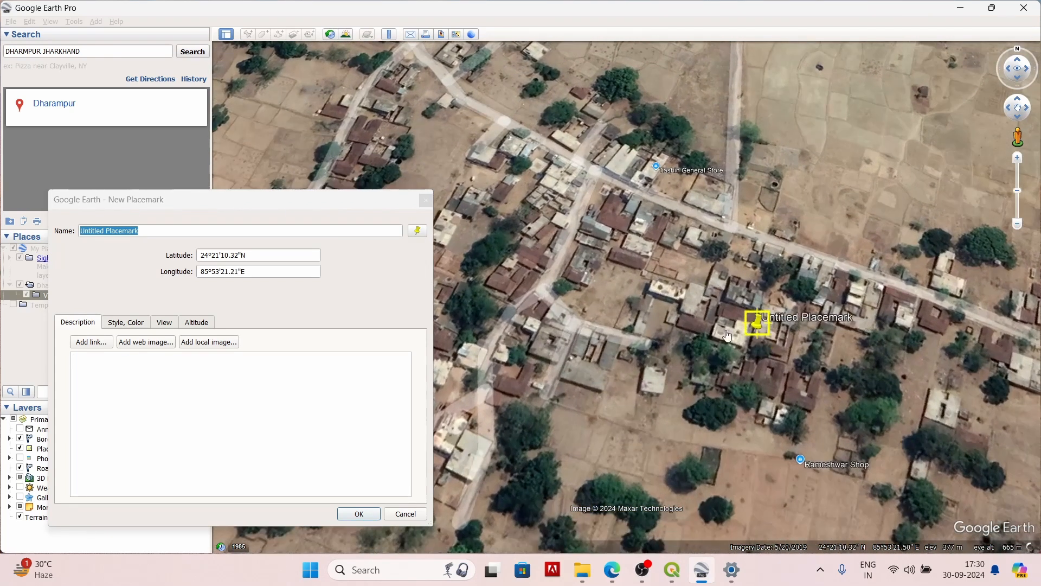
left_click(514, 294)
left_click_drag(514, 294, 496, 273)
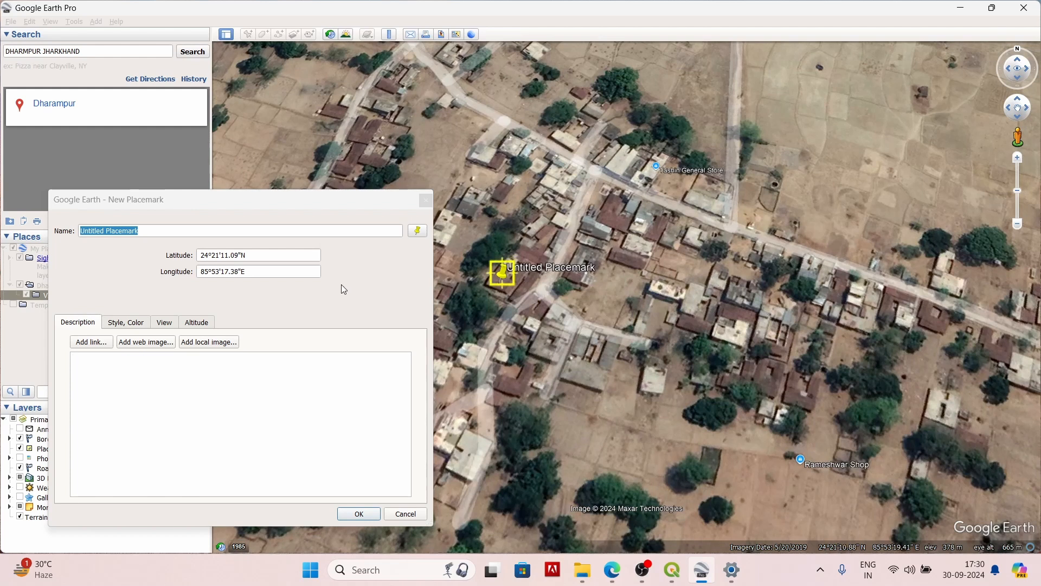
left_click(172, 231)
key("BackSpace")
key("BackSpace")
key("BackSpace")
key("BackSpace")
key("BackSpace")
key("BackSpace")
key("BackSpace")
key("BackSpace")
key("BackSpace")
key("BackSpace")
key("BackSpace")
key("BackSpace")
key("BackSpace")
key("BackSpace")
key("BackSpace")
key("BackSpace")
key("BackSpace")
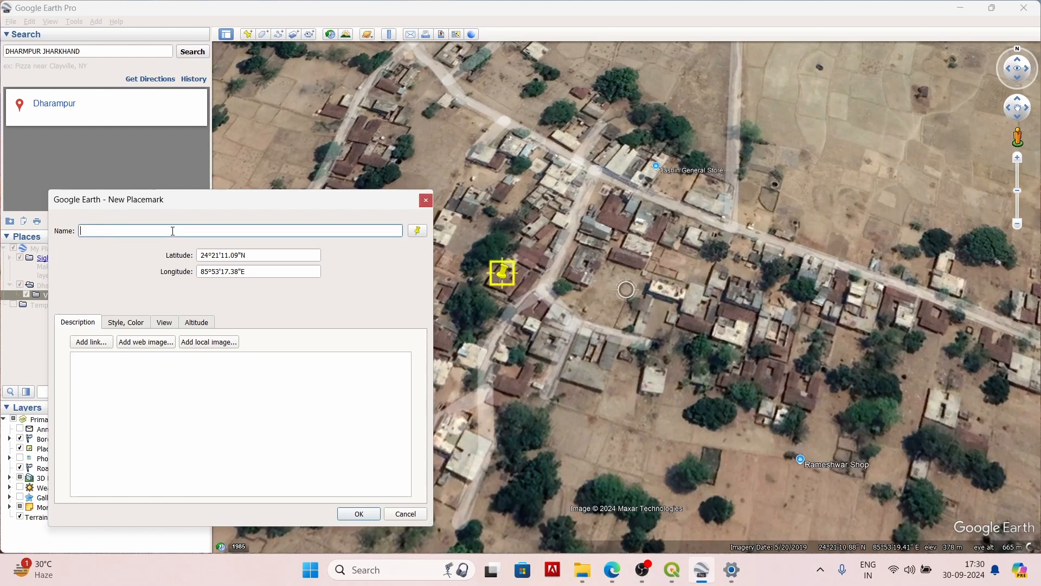
type("A")
left_click(364, 513)
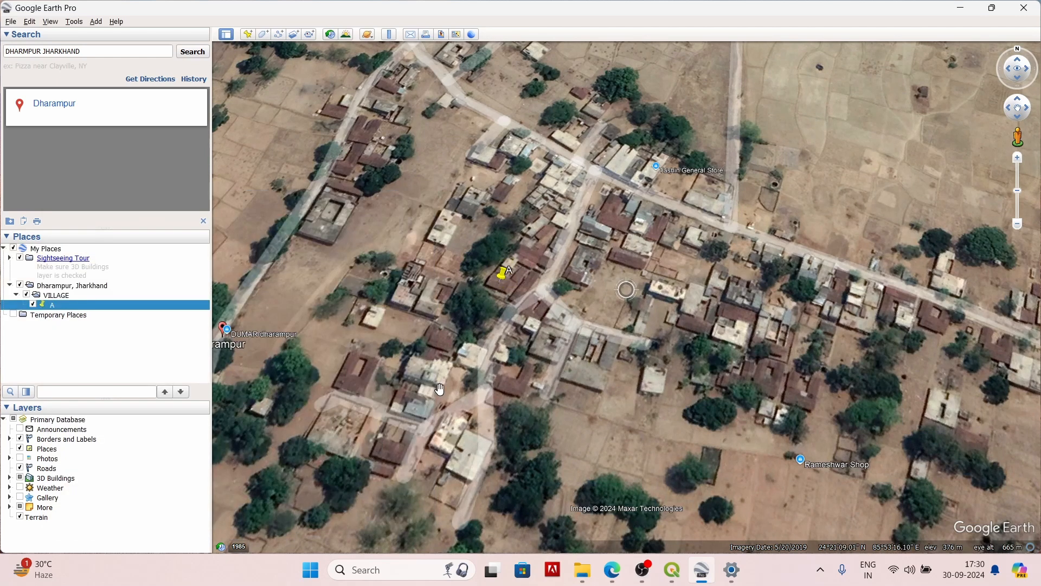
Step: Add a placemark named B near the main road, at about 24°21'12"N, 85°53'19"E
left_click(247, 35)
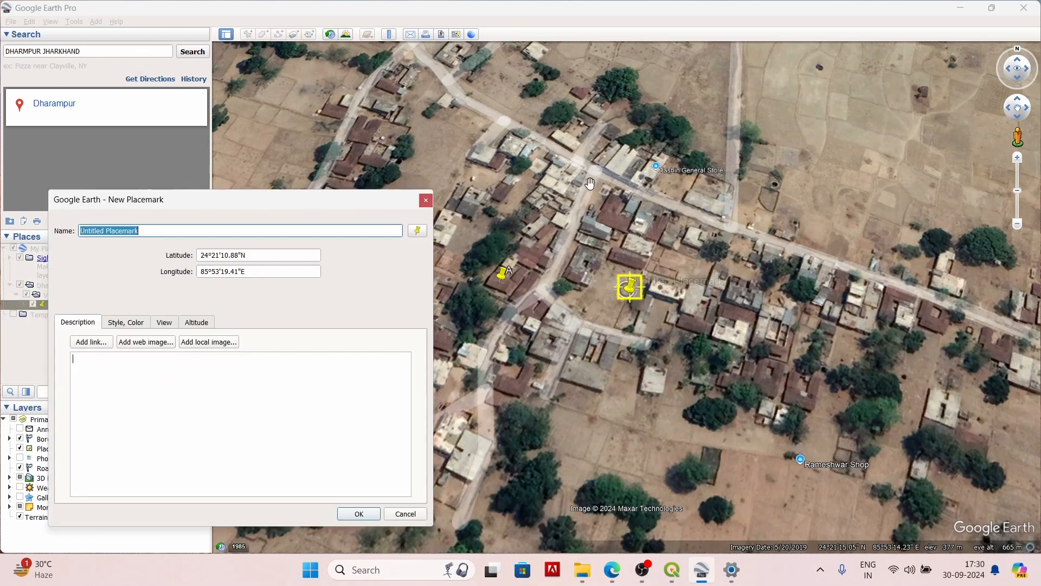
left_click_drag(628, 286, 611, 219)
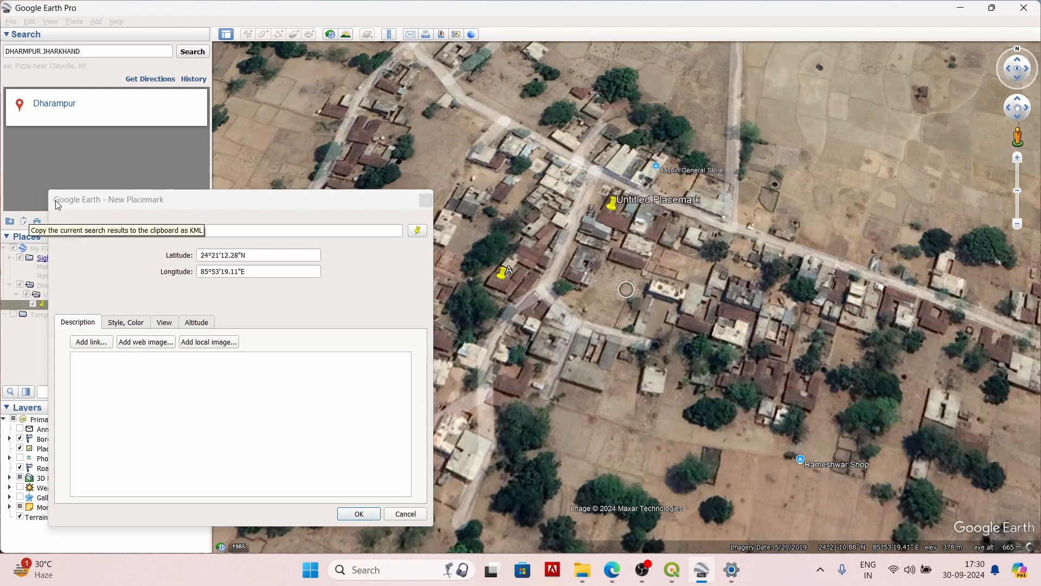
left_click(181, 232)
key("BackSpace")
key("BackSpace")
key("BackSpace")
key("BackSpace")
key("BackSpace")
key("BackSpace")
key("BackSpace")
key("BackSpace")
key("BackSpace")
key("BackSpace")
key("BackSpace")
key("BackSpace")
key("BackSpace")
key("BackSpace")
key("BackSpace")
key("BackSpace")
key("BackSpace")
key("BackSpace")
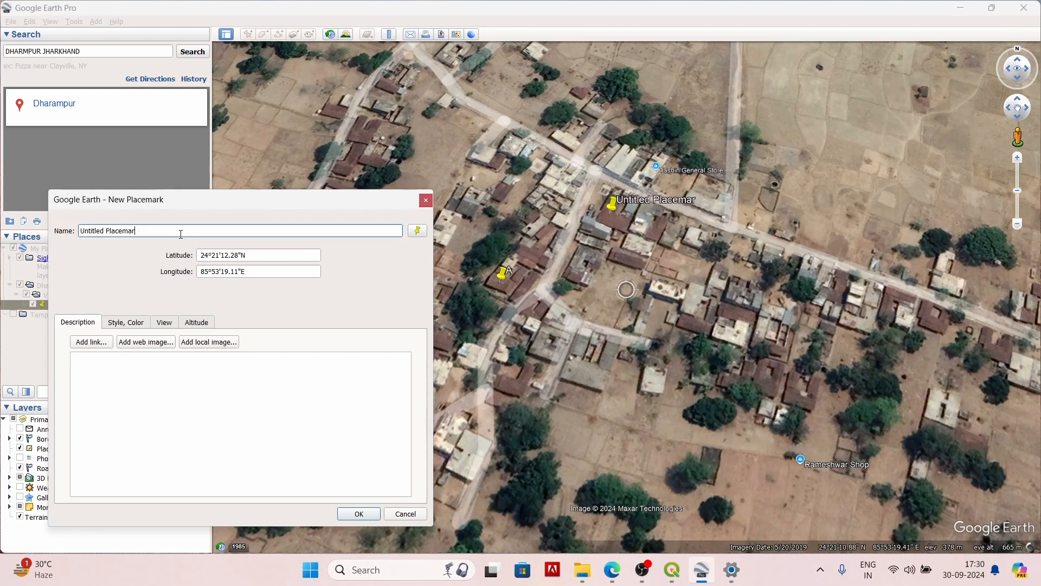
type("N")
key("BackSpace")
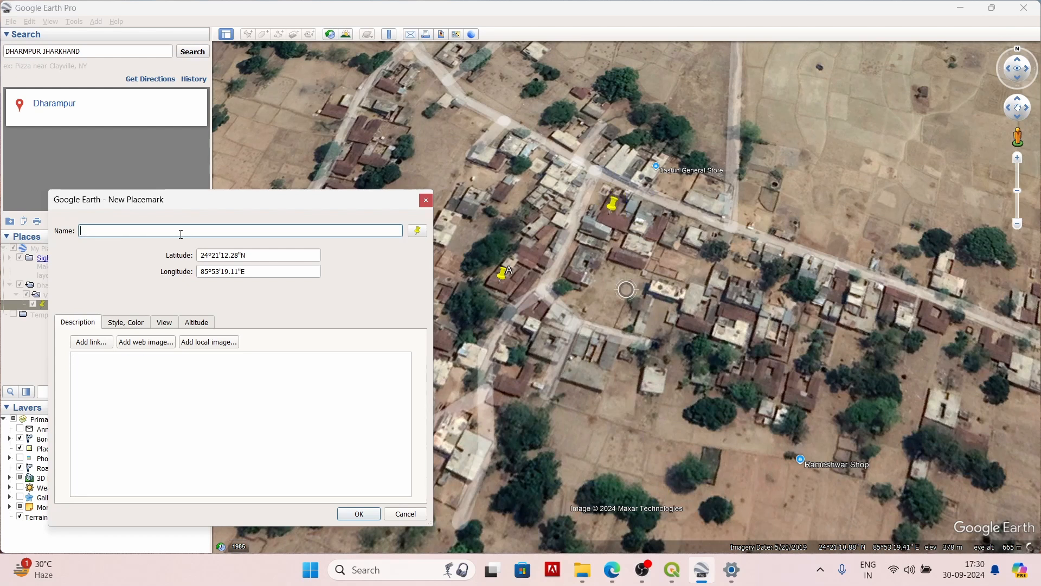
type("B")
left_click(359, 513)
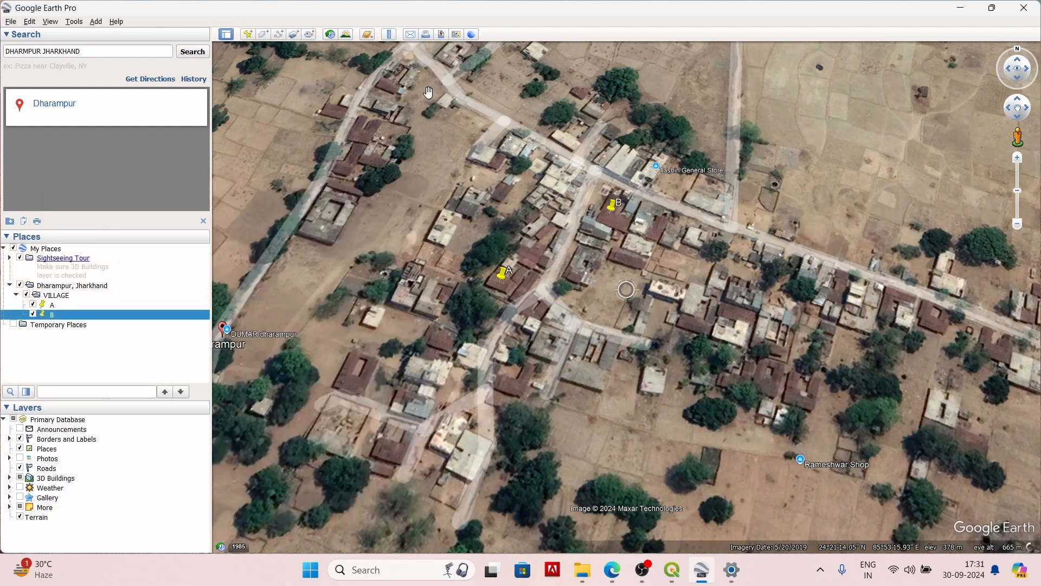
Step: Add a placemark named C in the northwest of the village, at about 24°21'14"N, 85°53'15"E
left_click(248, 35)
left_click_drag(633, 261, 360, 138)
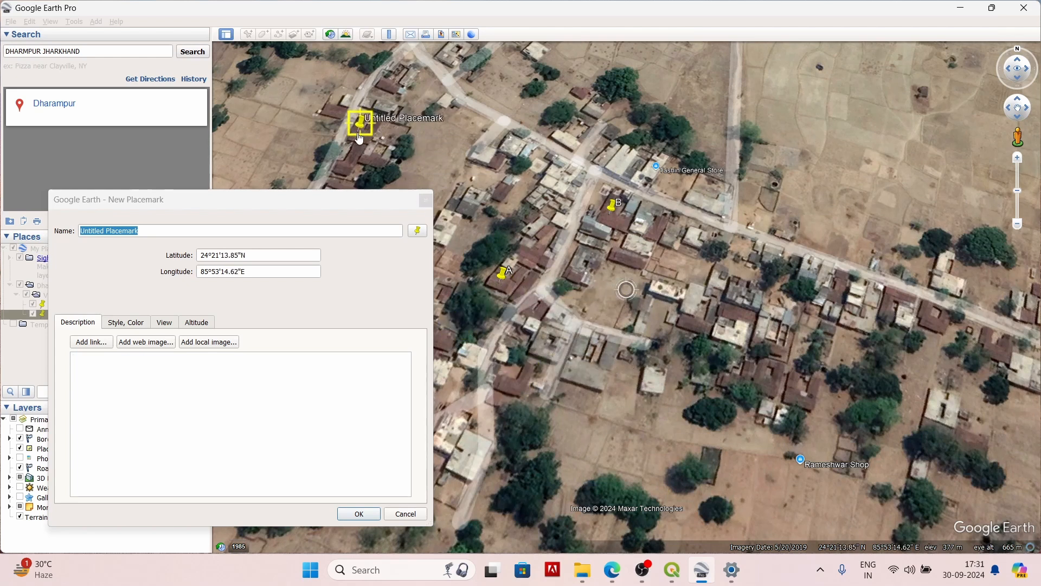
left_click(213, 232)
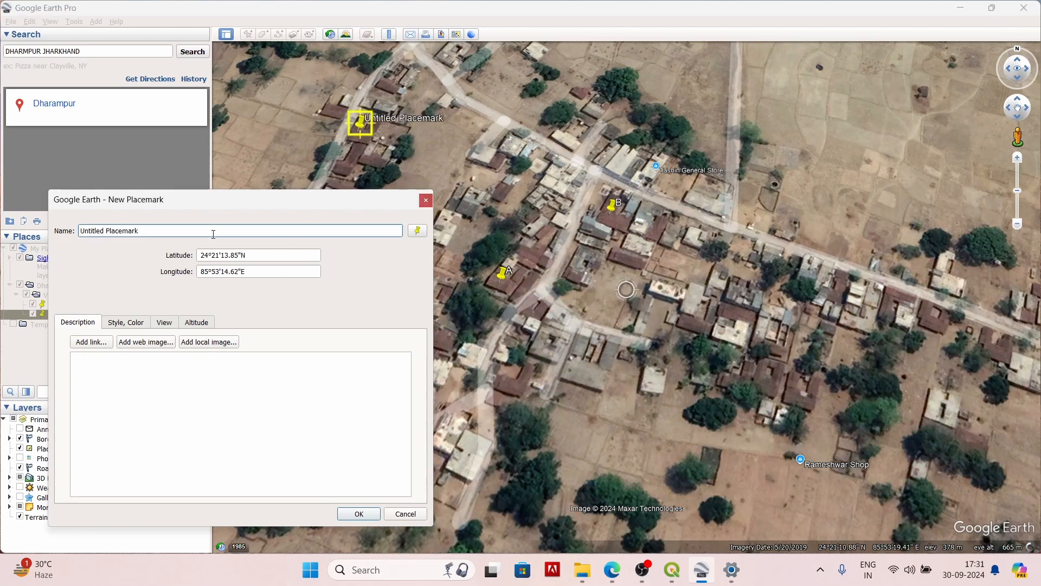
key("BackSpace")
key("BackSpace")
key("BackSpace")
key("BackSpace")
key("BackSpace")
key("BackSpace")
key("BackSpace")
key("BackSpace")
key("BackSpace")
key("BackSpace")
key("BackSpace")
key("BackSpace")
key("BackSpace")
key("BackSpace")
key("BackSpace")
key("BackSpace")
key("BackSpace")
key("BackSpace")
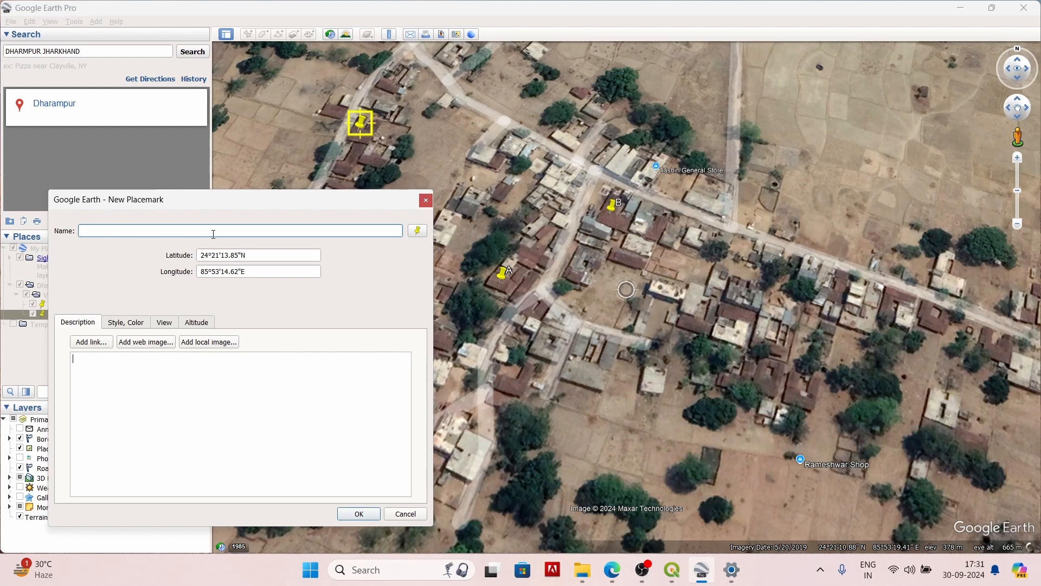
type("C")
left_click(359, 514)
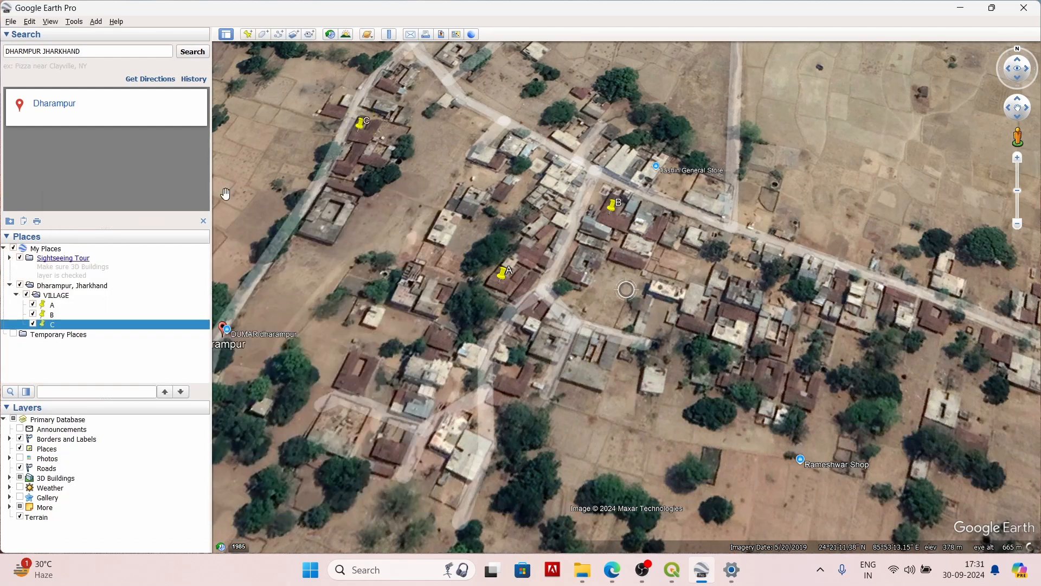
Step: Add a placemark named D in the southeast of the village, at about 24°21'9"N, 85°53'22"E
left_click(248, 34)
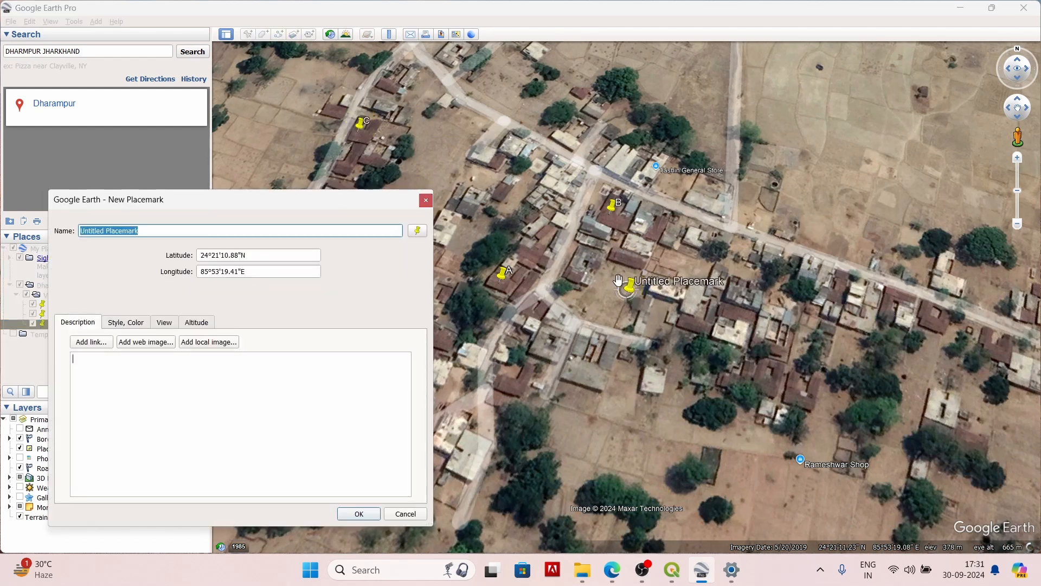
left_click_drag(629, 296, 790, 400)
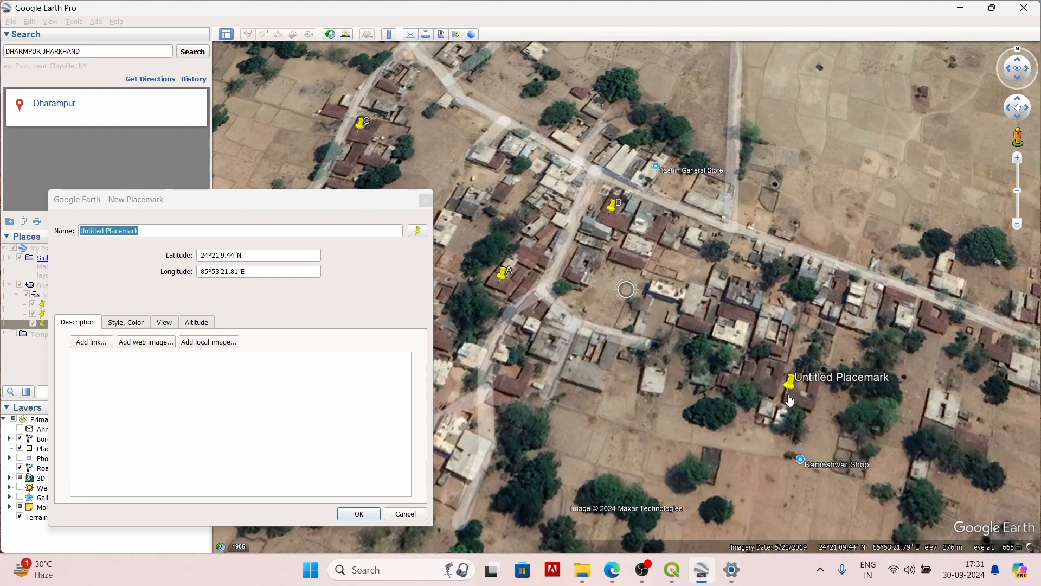
left_click(211, 234)
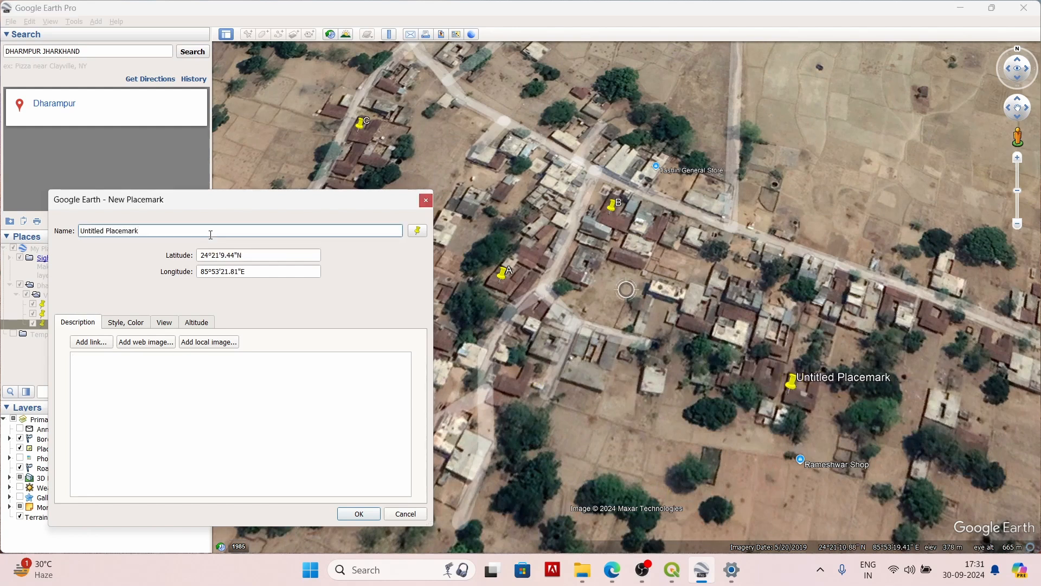
key("BackSpace")
key("BackSpace")
key("BackSpace")
key("BackSpace")
key("BackSpace")
key("BackSpace")
key("BackSpace")
key("BackSpace")
key("BackSpace")
key("BackSpace")
key("BackSpace")
key("BackSpace")
key("BackSpace")
key("BackSpace")
key("BackSpace")
key("BackSpace")
key("BackSpace")
key("BackSpace")
type("D")
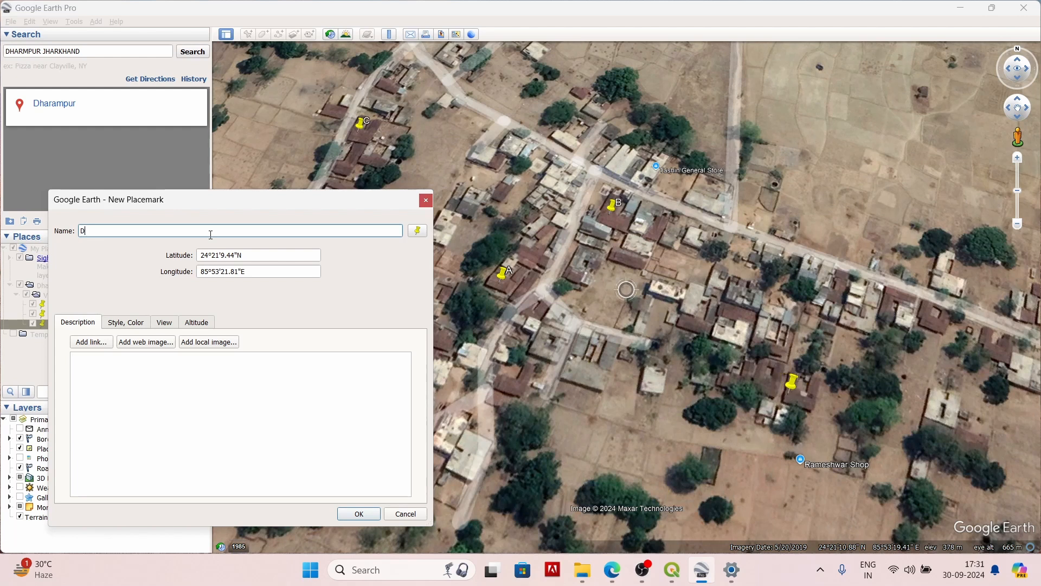
key("Tab")
left_click(348, 514)
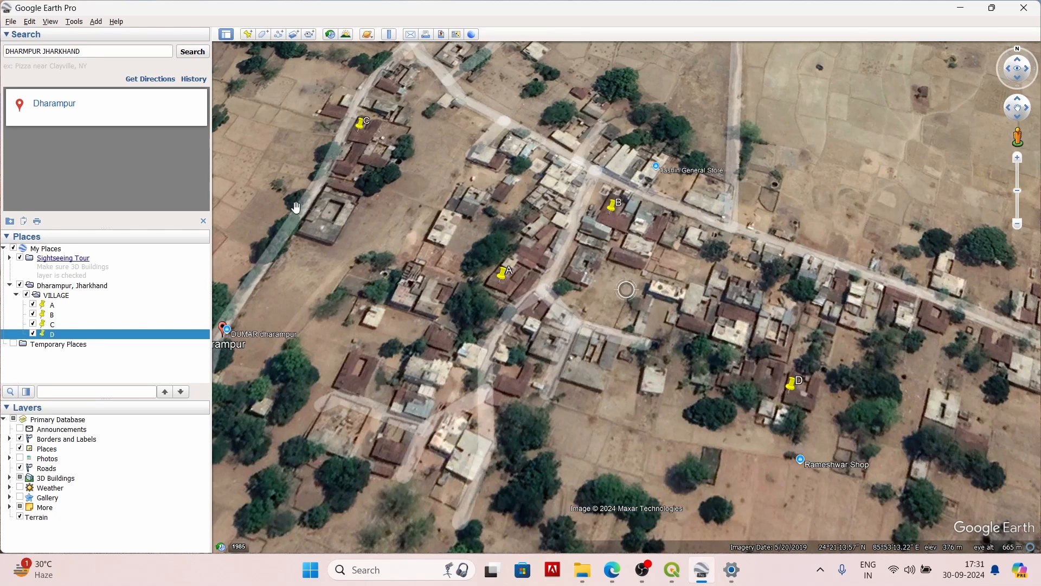
Step: Add a placemark named E in the south of the village, at about 24°21'9"N, 85°53'17"E
left_click(248, 35)
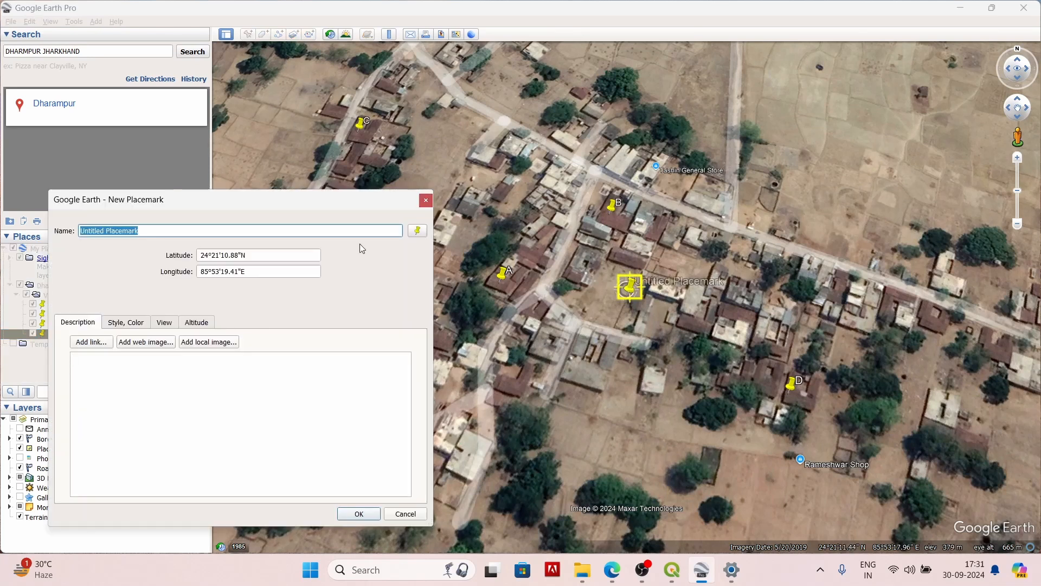
left_click_drag(627, 289, 467, 446)
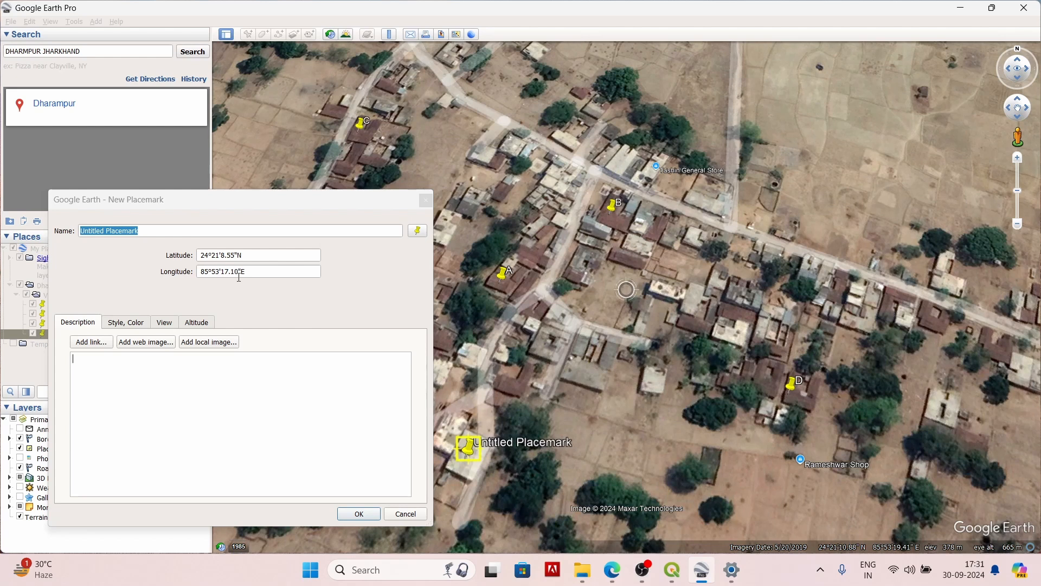
left_click(214, 227)
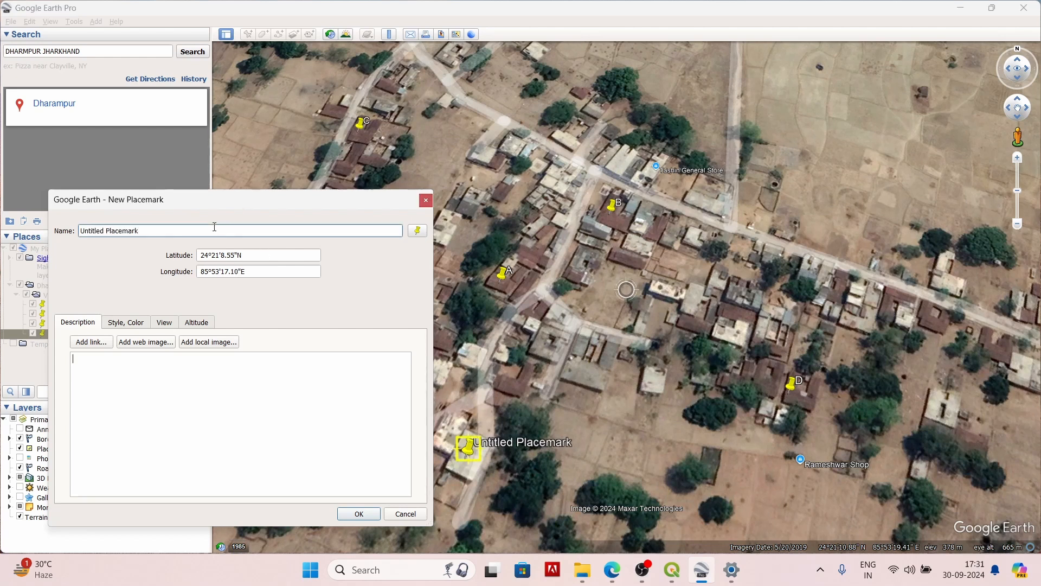
key("BackSpace")
key("BackSpace")
key("BackSpace")
key("BackSpace")
key("BackSpace")
key("BackSpace")
key("BackSpace")
key("BackSpace")
key("BackSpace")
key("BackSpace")
key("BackSpace")
key("BackSpace")
key("BackSpace")
key("BackSpace")
key("BackSpace")
key("BackSpace")
key("BackSpace")
key("BackSpace")
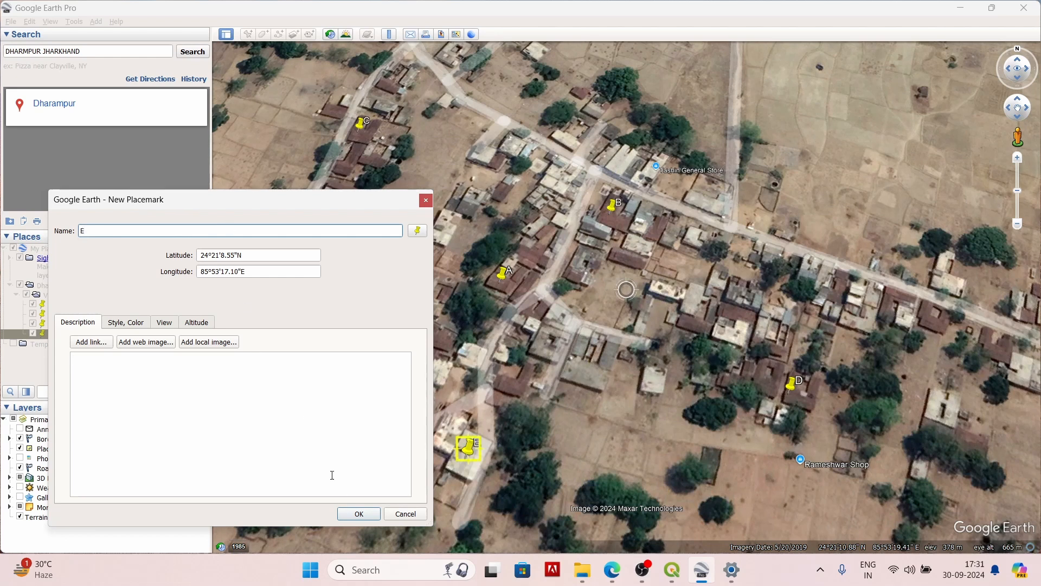
left_click(359, 514)
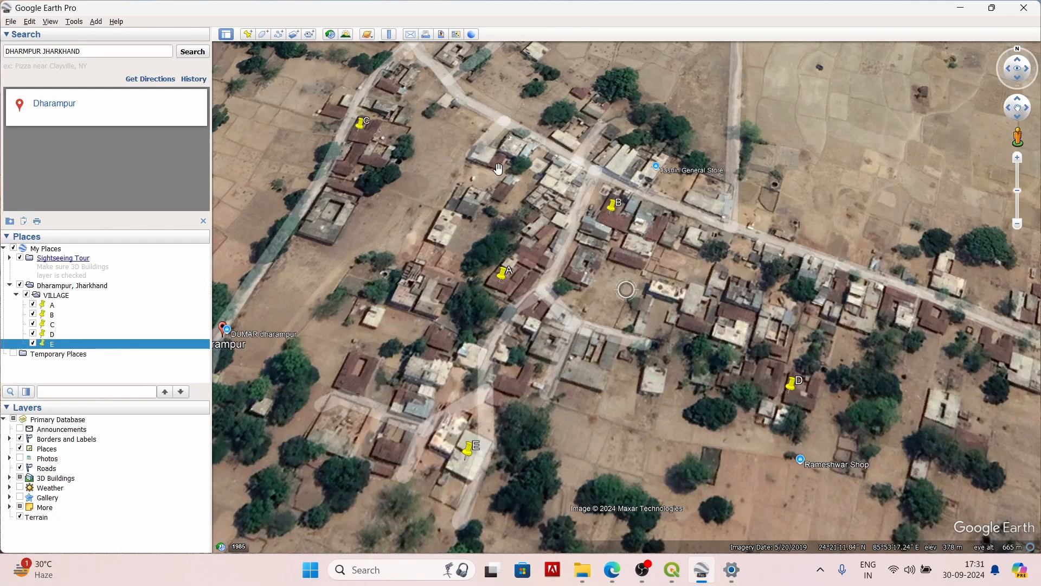
Step: Start a new path and trace it from the southeast road north to the main road and west along it towards B
left_click(279, 35)
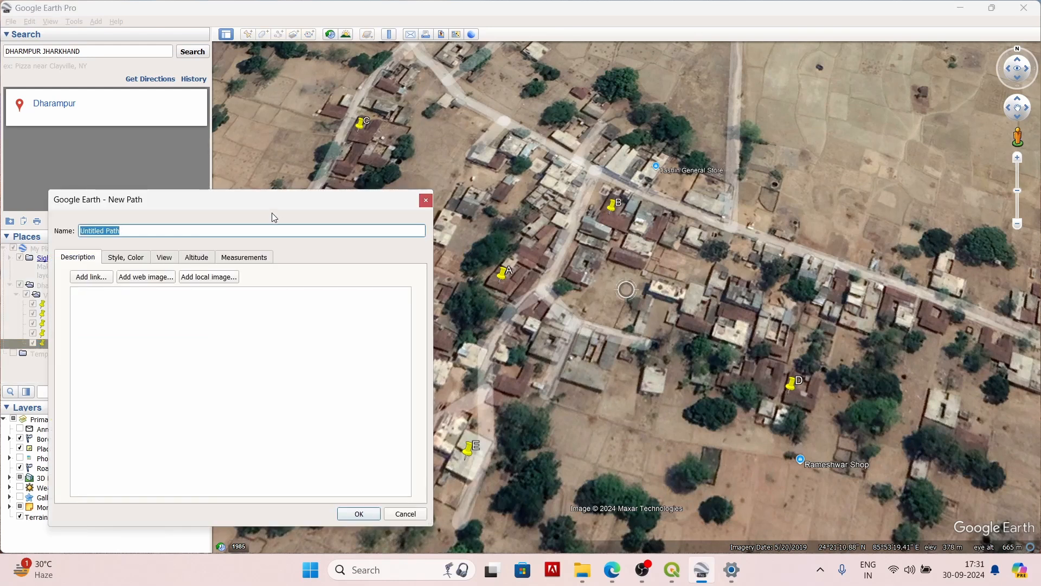
left_click_drag(273, 202, 286, 136)
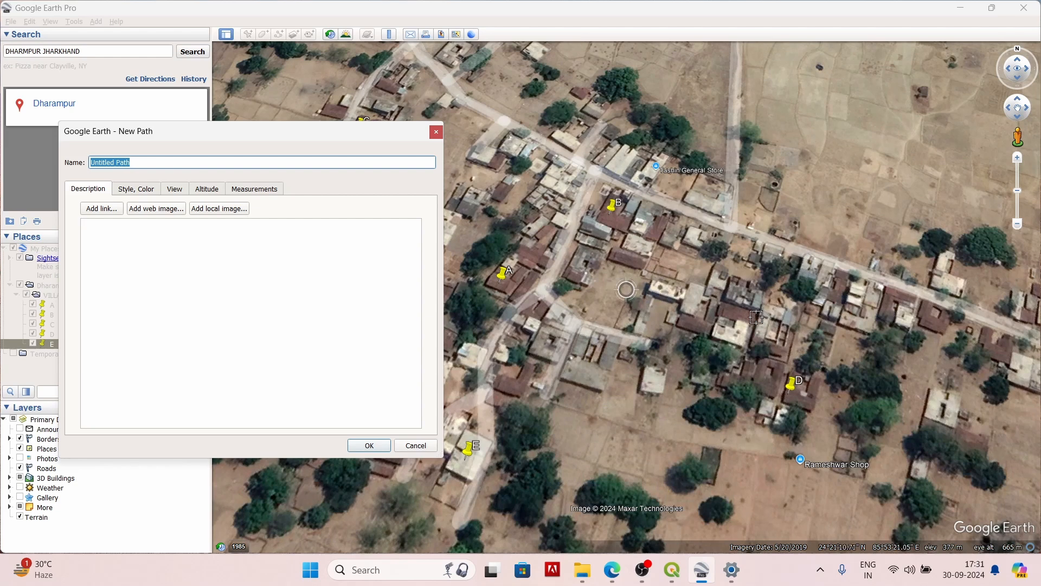
scroll(756, 316, "down", 3)
scroll(949, 496, "up", 2)
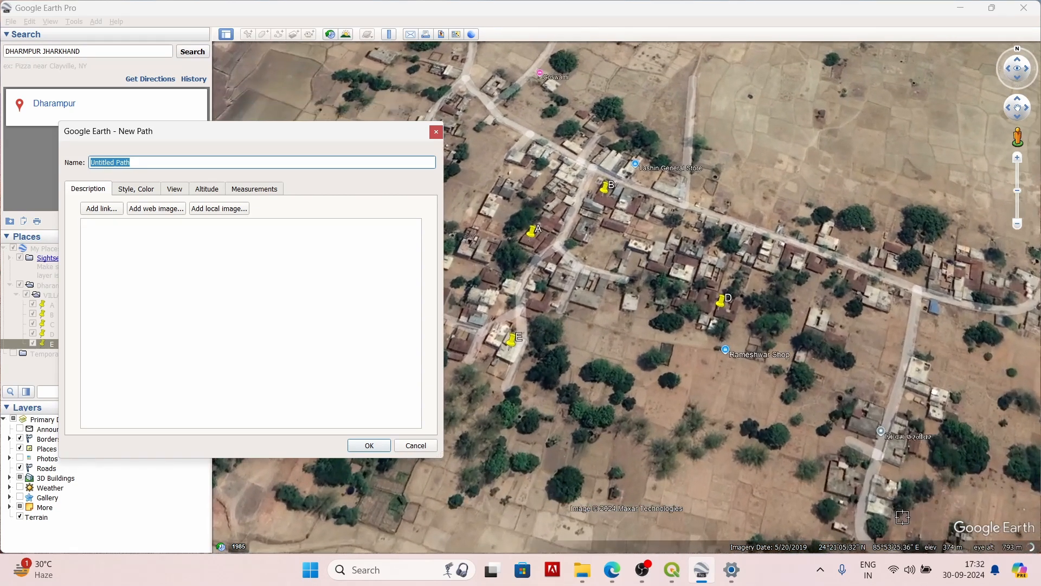
scroll(901, 508, "down", 2)
left_click(841, 364)
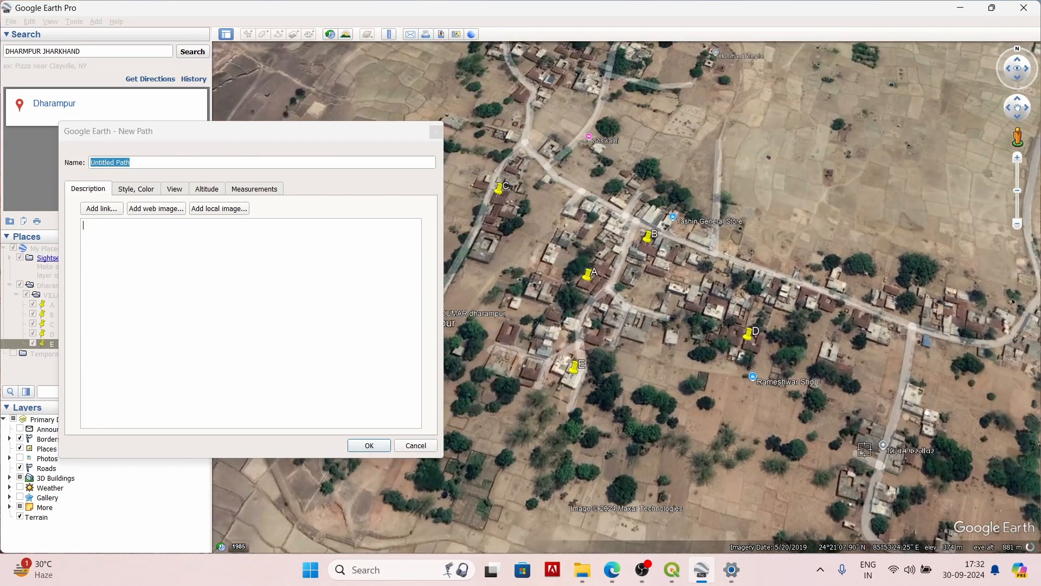
key("Down")
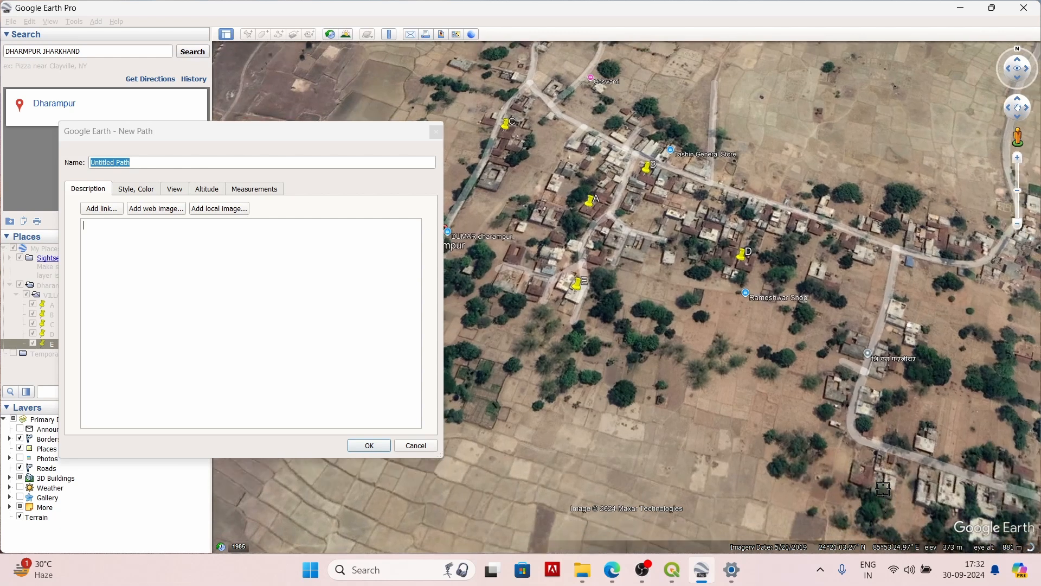
key("Up")
scroll(936, 465, "up", 2)
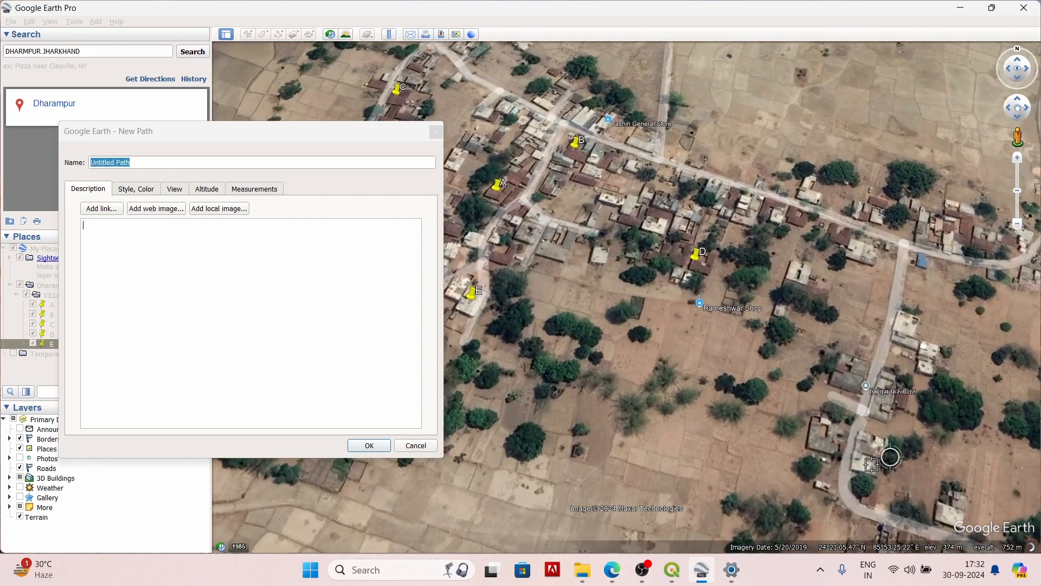
left_click(845, 475)
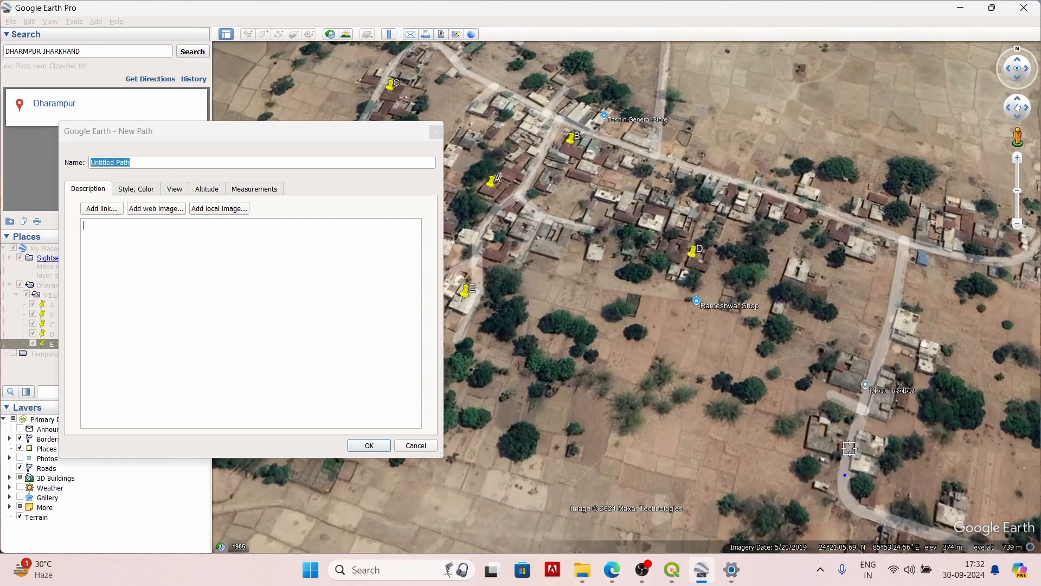
left_click(885, 333)
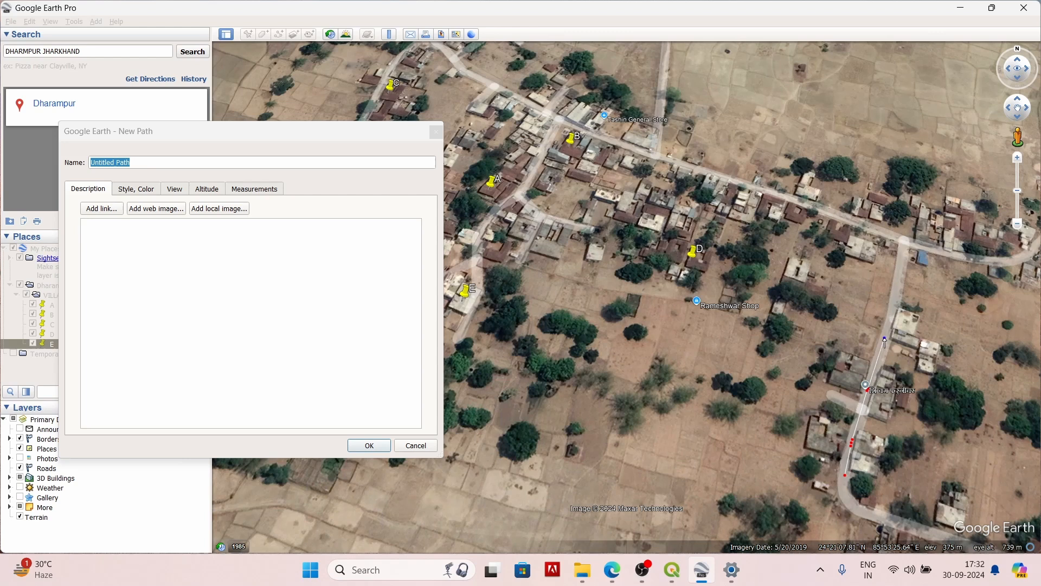
left_click(898, 281)
left_click(902, 240)
left_click(877, 227)
left_click(828, 211)
left_click(781, 190)
scroll(778, 191, "up", 2)
left_click(768, 188)
left_click(714, 179)
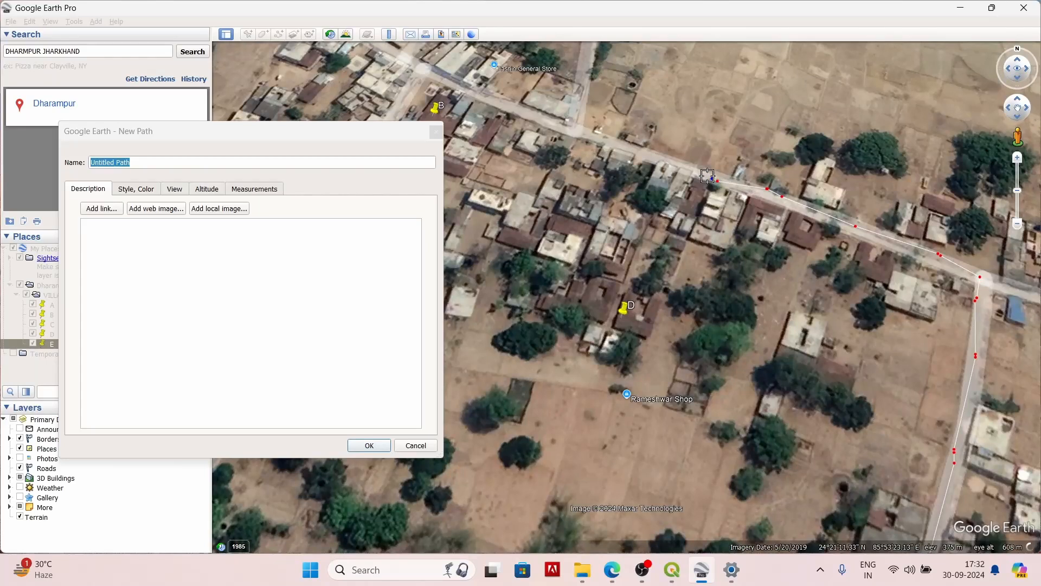
left_click(680, 160)
left_click(630, 147)
left_click(602, 143)
left_click(553, 125)
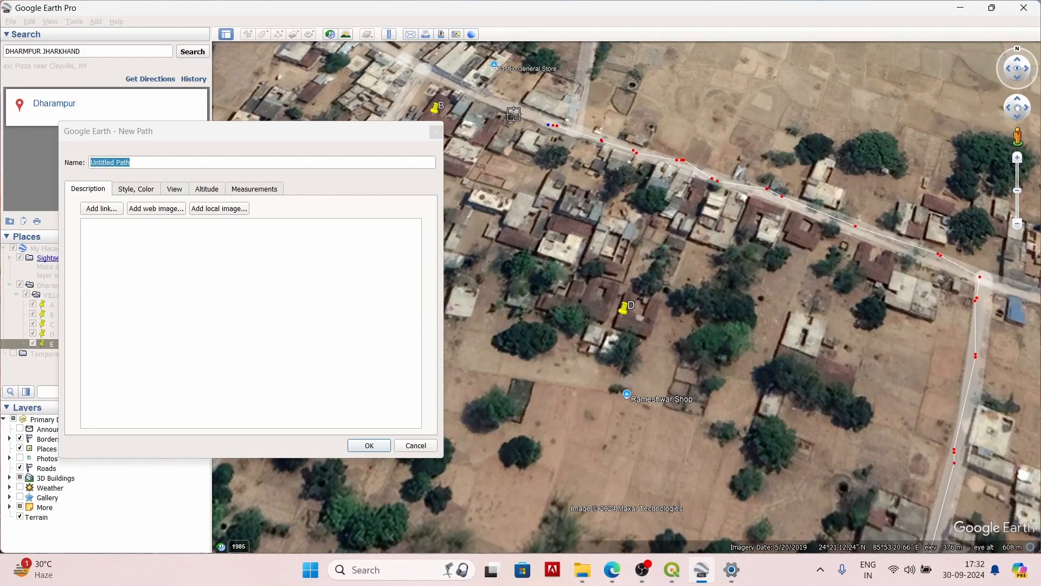
left_click(488, 95)
left_click(434, 70)
Step: Continue the path southwest past A down to E, and save it with the name R1
scroll(434, 70, "down", 3)
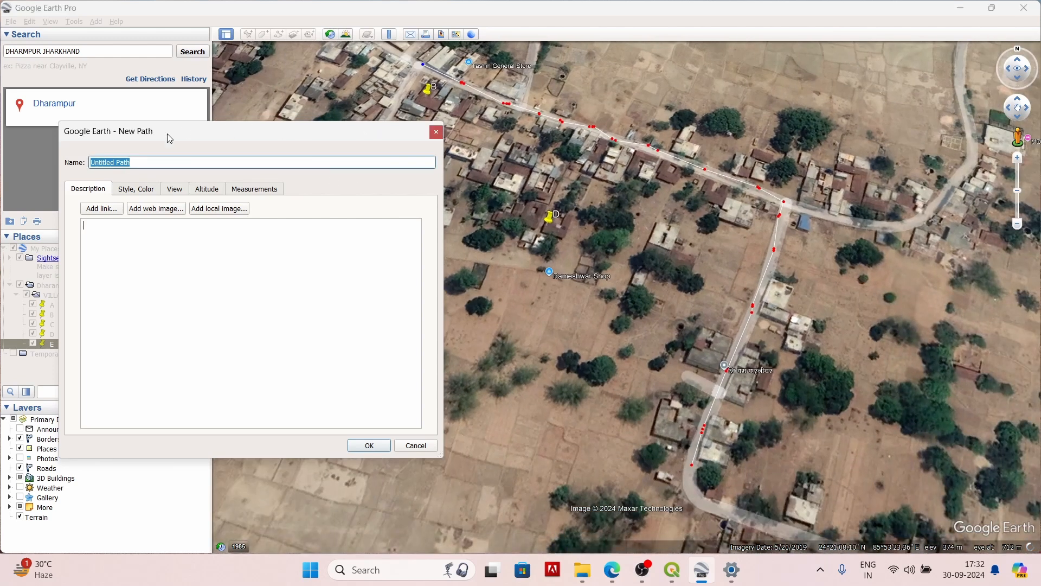
left_click_drag(169, 139, 498, 225)
left_click(406, 83)
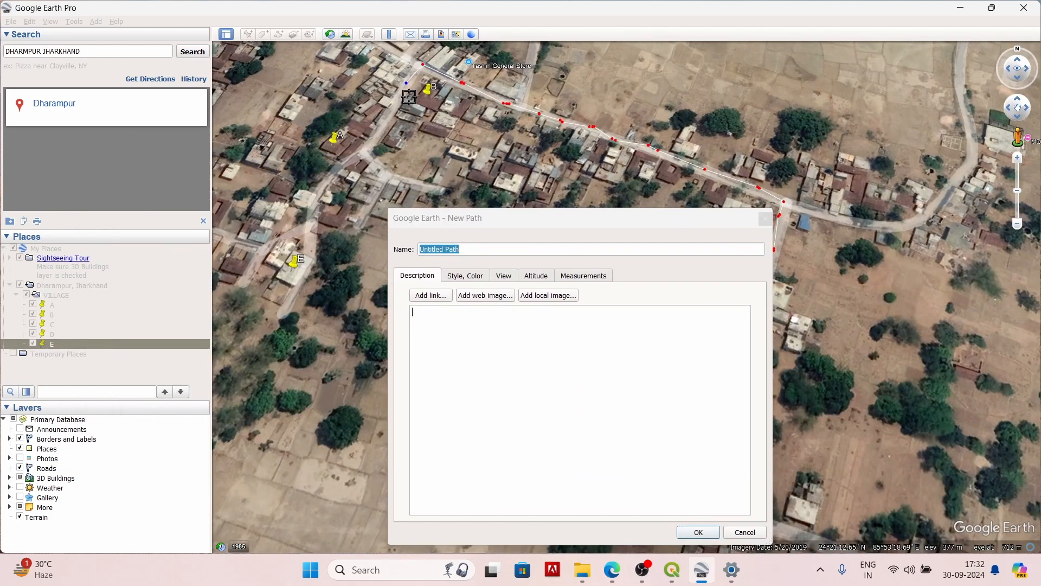
left_click(384, 119)
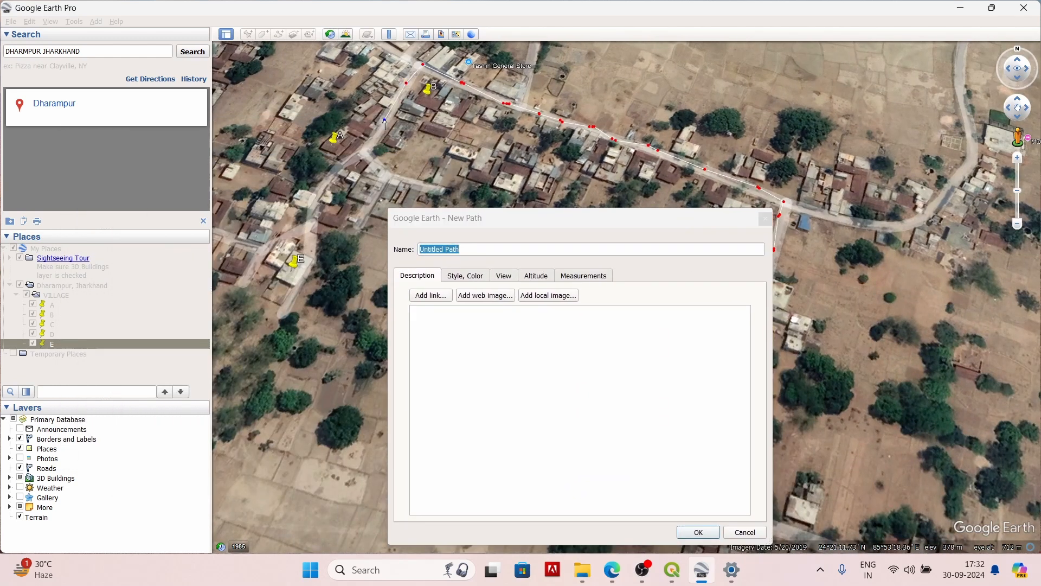
left_click(345, 161)
left_click(324, 191)
left_click(310, 271)
left_click(288, 297)
left_click(283, 312)
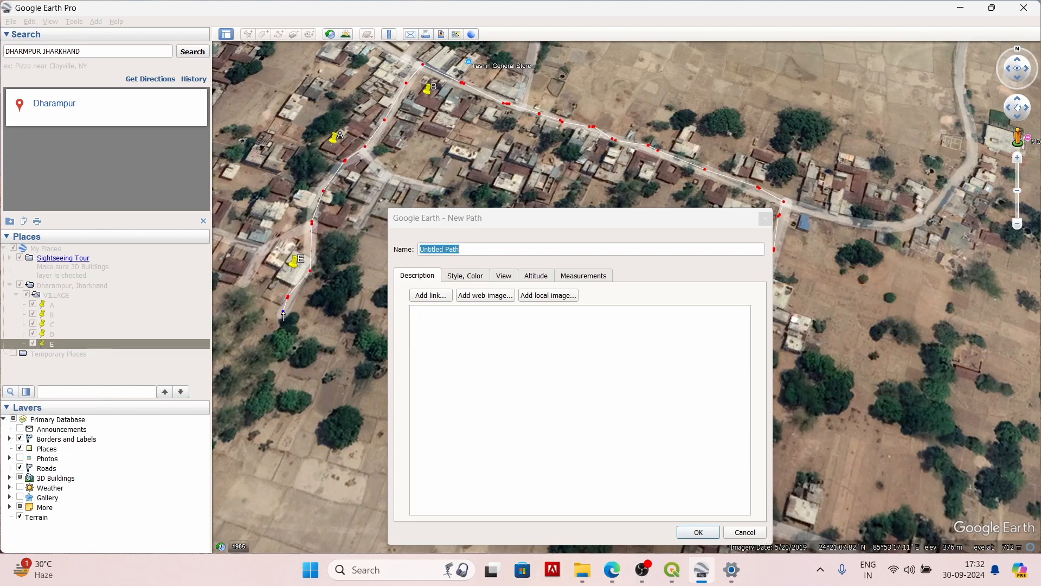
left_click(507, 248)
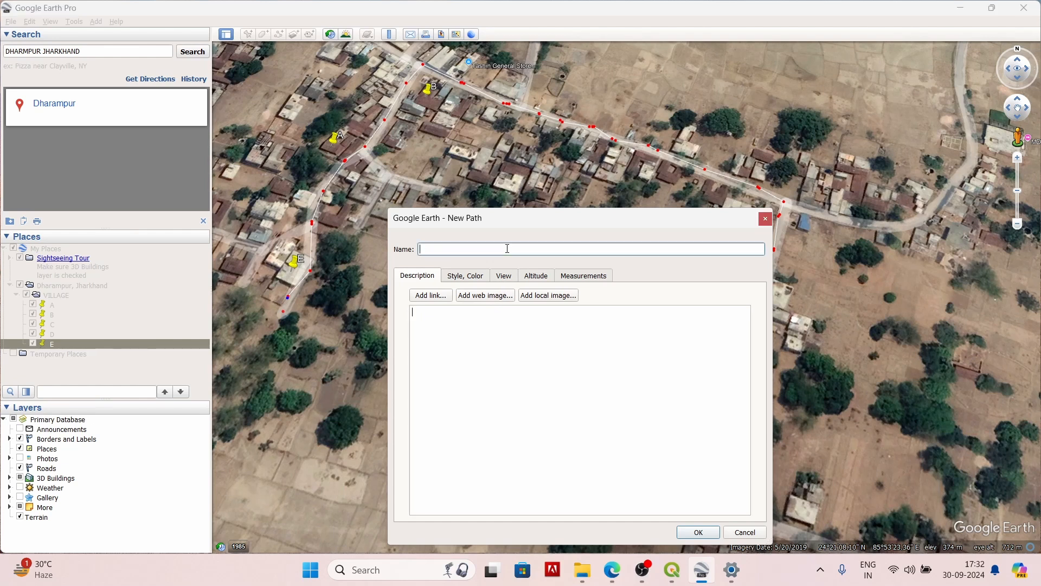
left_click(698, 531)
Step: Start a second path on the main road near B and trace it northwest along the road
scroll(382, 173, "up", 2)
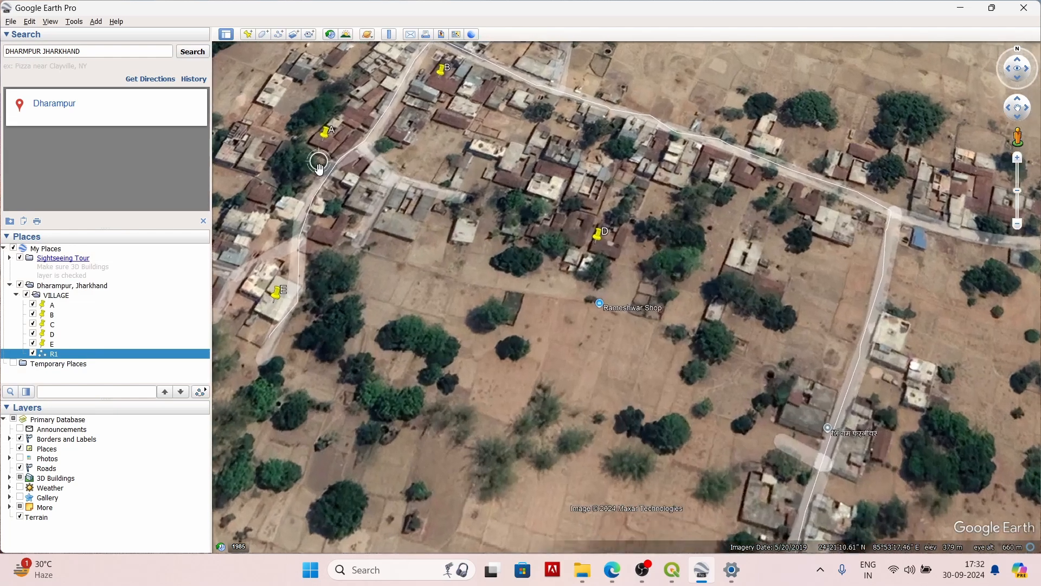
scroll(318, 182, "down", 3)
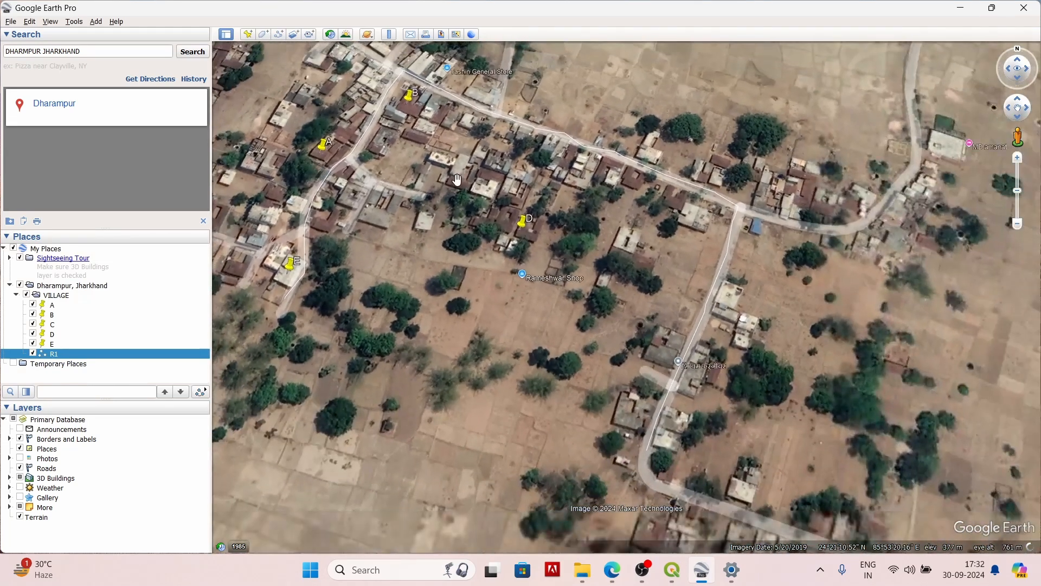
scroll(463, 179, "up", 2)
scroll(803, 164, "down", 2)
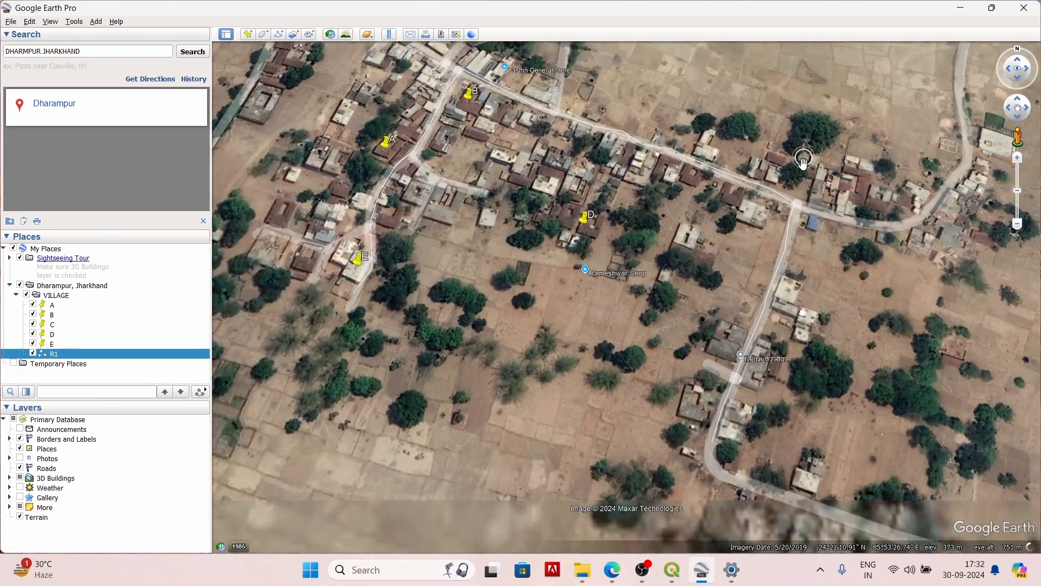
scroll(698, 84, "down", 2)
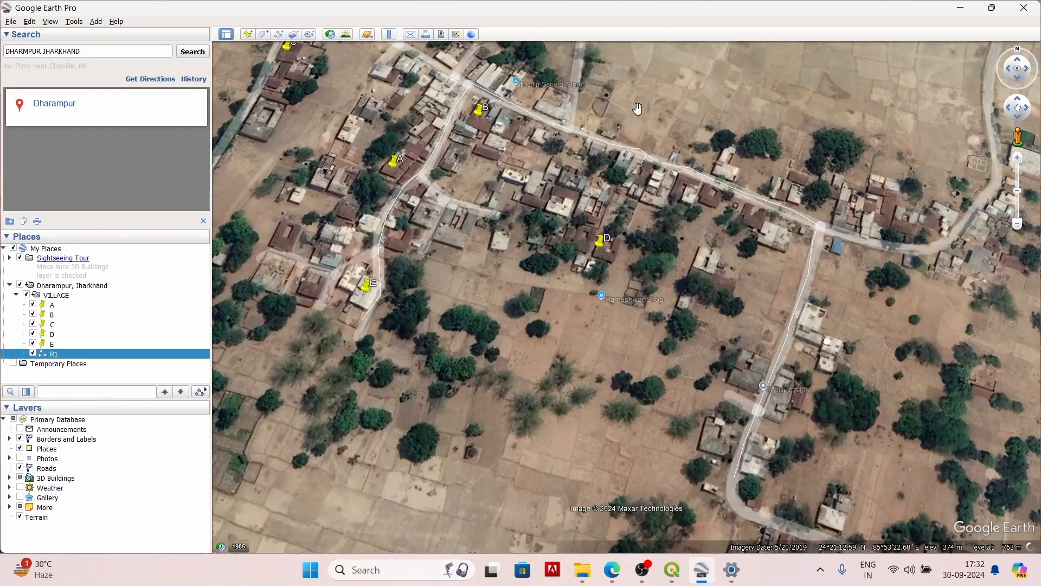
key("Up")
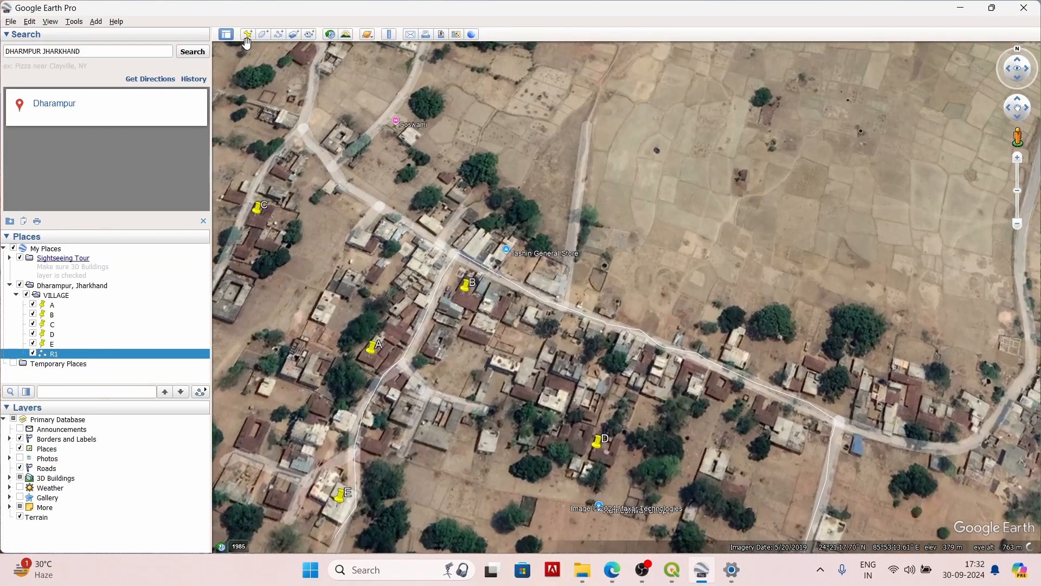
left_click(279, 34)
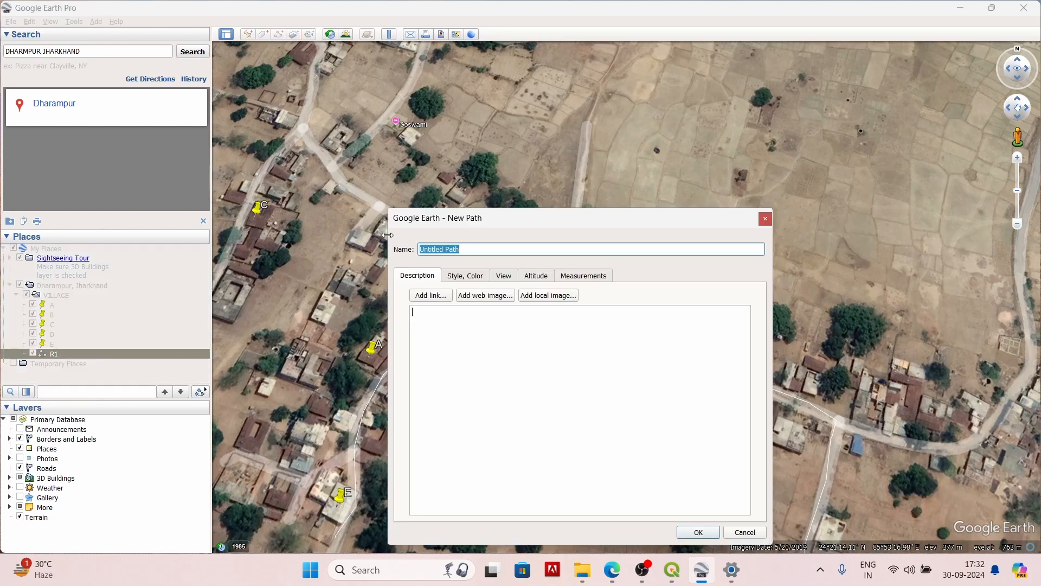
key("BackSpace")
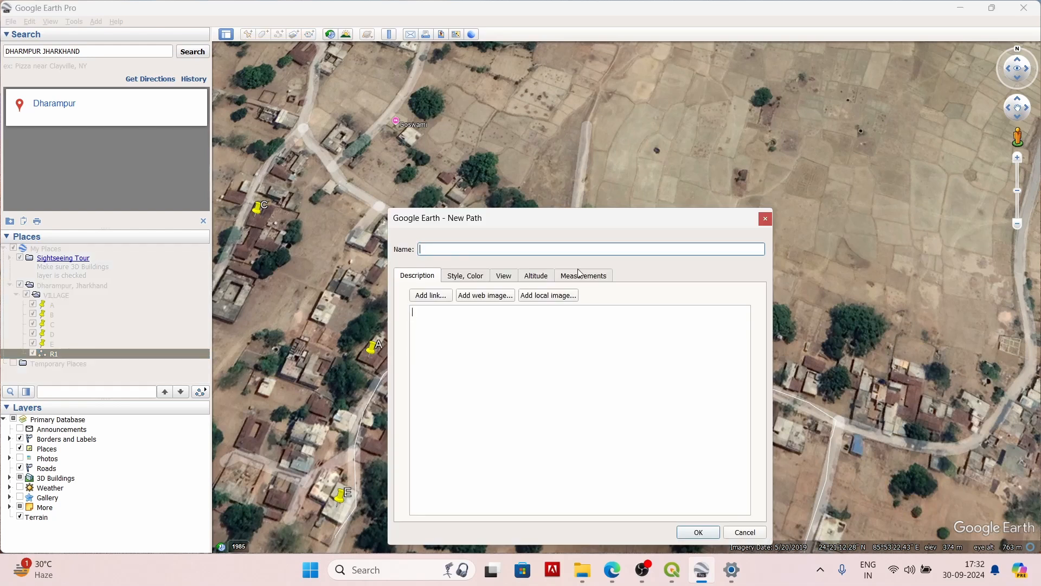
left_click_drag(626, 219, 1003, 27)
left_click(447, 248)
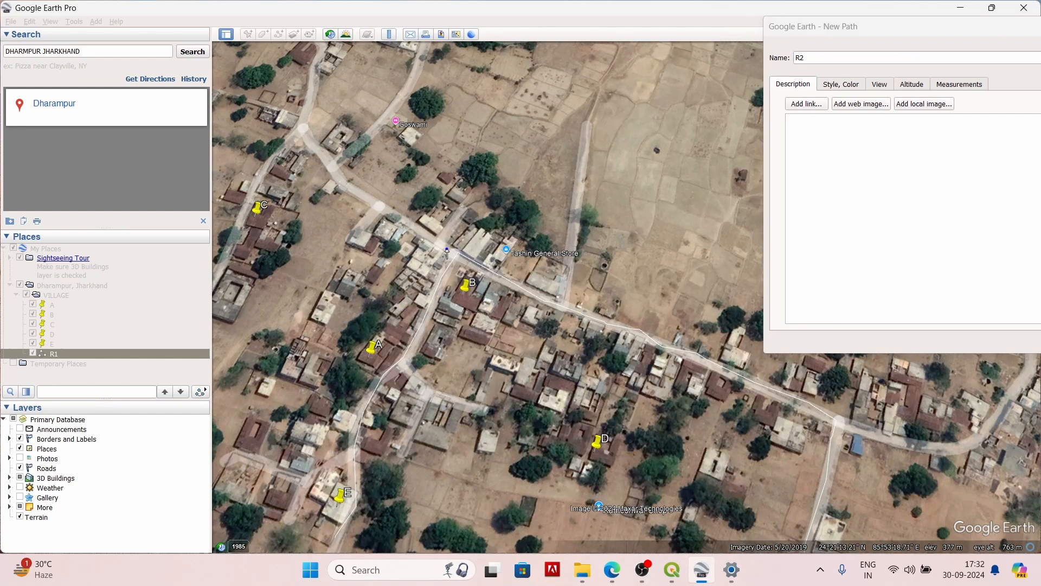
left_click(421, 233)
left_click(395, 220)
left_click(377, 202)
left_click(347, 188)
left_click(320, 151)
scroll(320, 151, "up", 1)
Step: Continue the second path past C southwest down to Dharampur, and save it with the name R2
scroll(322, 153, "up", 1)
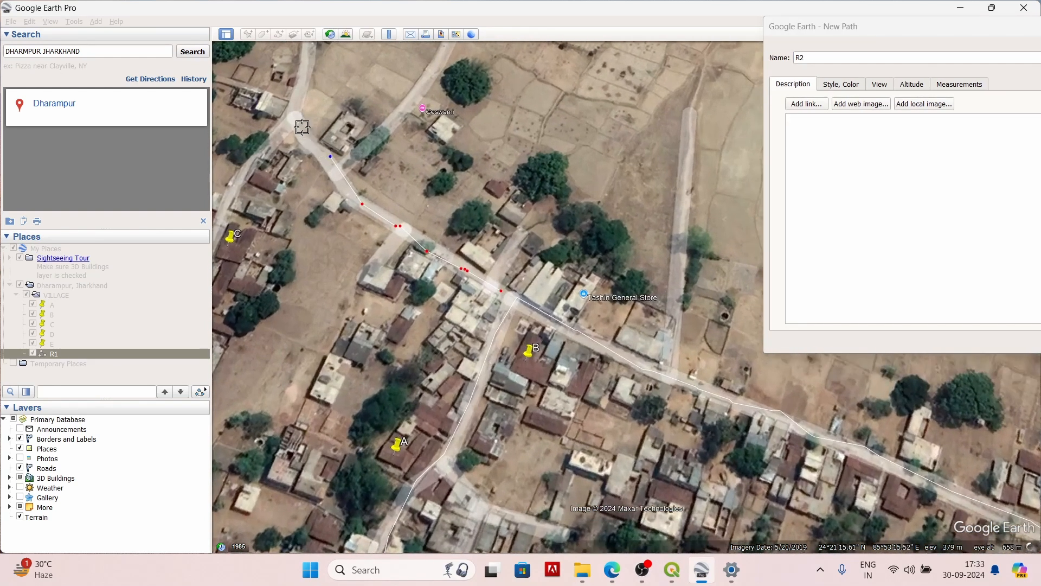
left_click(302, 127)
left_click(285, 118)
left_click(267, 153)
left_click(236, 188)
key("Left")
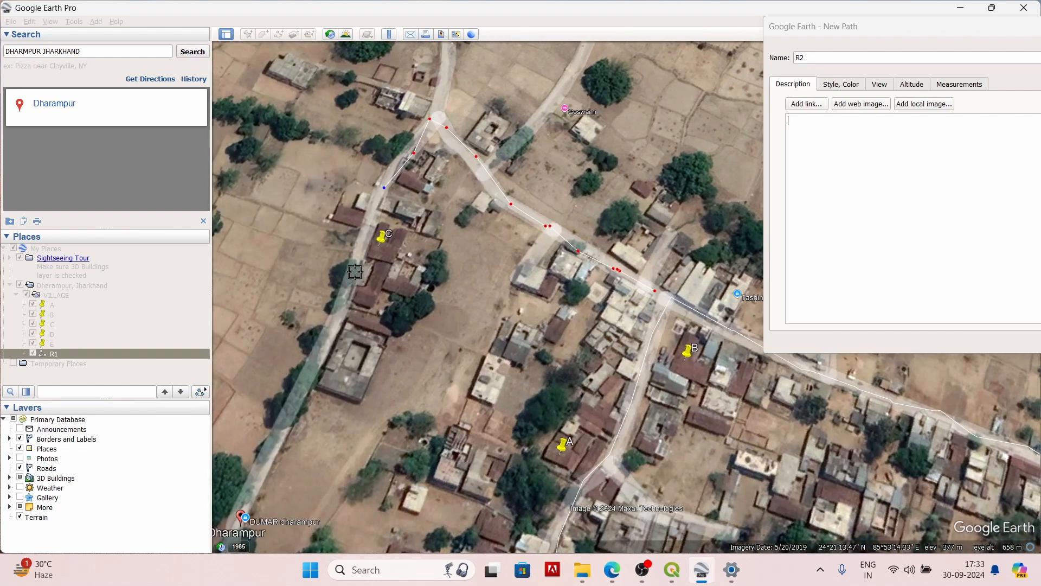
left_click(353, 274)
left_click(260, 476)
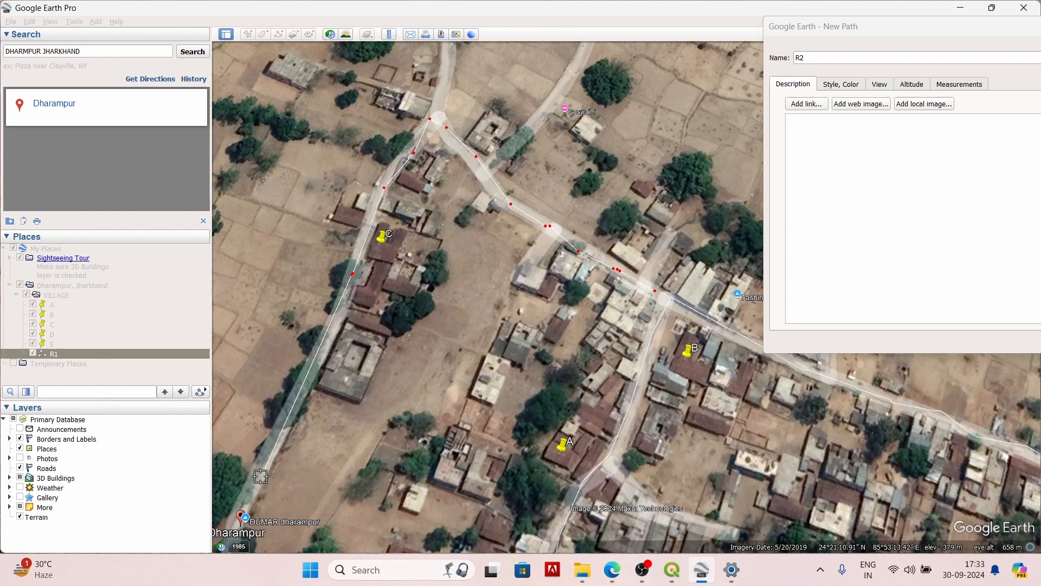
left_click(244, 508)
left_click(892, 31)
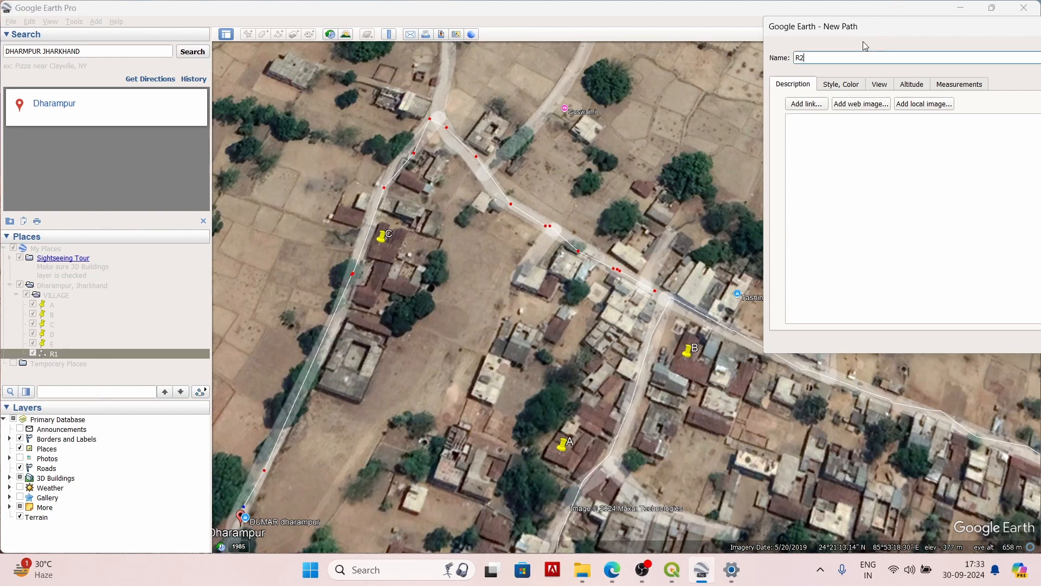
left_click_drag(885, 32, 671, 122)
left_click(786, 356)
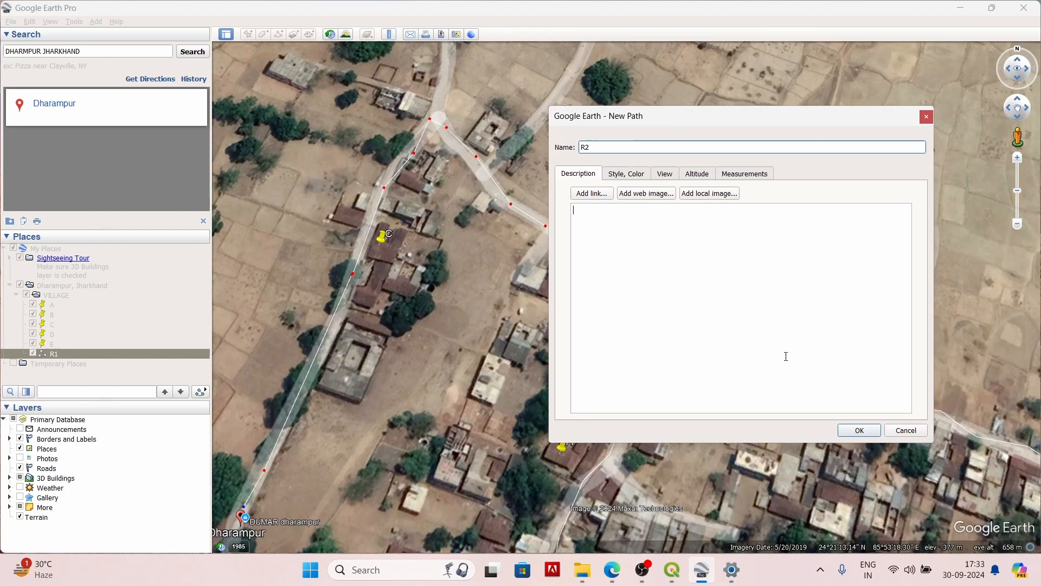
left_click(860, 431)
Step: Start a new path and draw boundary points around the north and east of the village
scroll(373, 277, "down", 2)
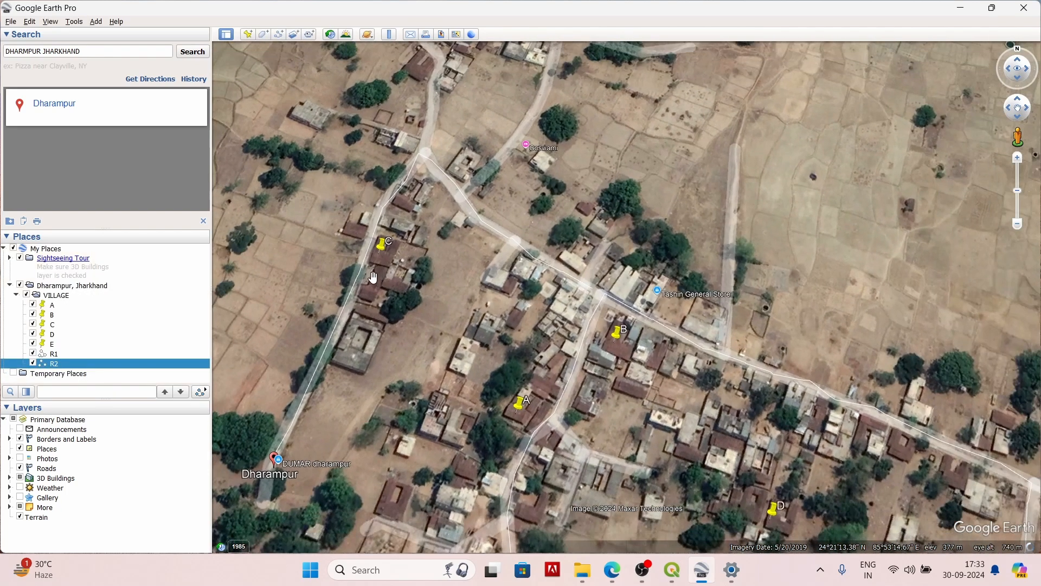
scroll(368, 295, "down", 6)
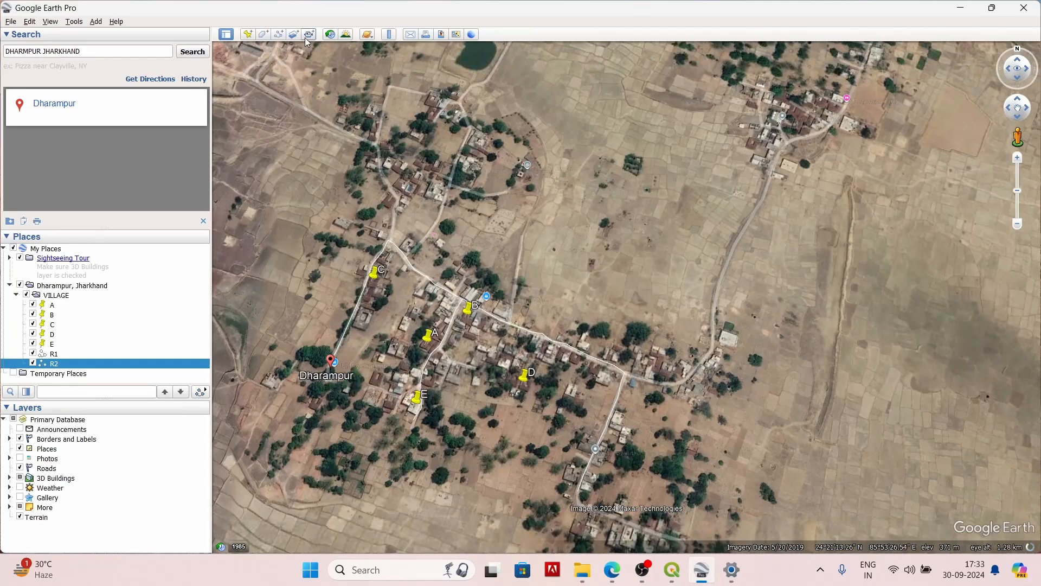
left_click(278, 34)
left_click(266, 255)
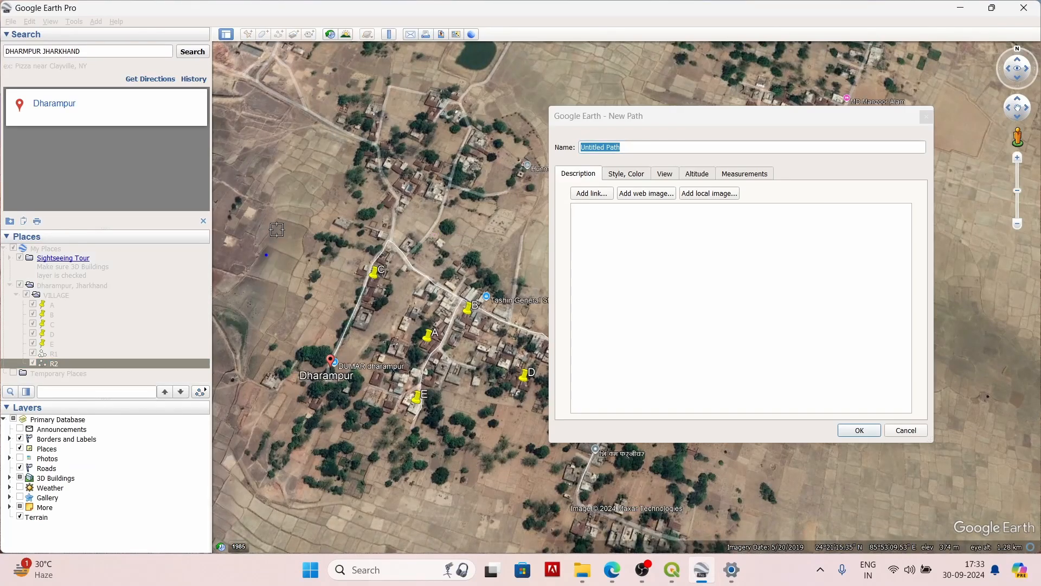
left_click(303, 186)
left_click(412, 172)
left_click(515, 246)
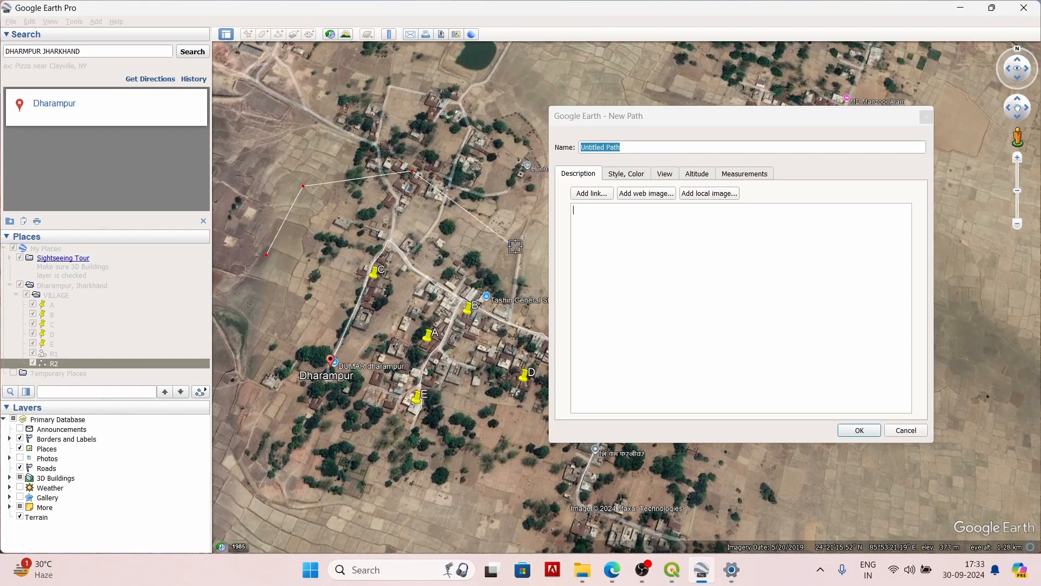
left_click(779, 127)
left_click_drag(682, 111, 1021, 124)
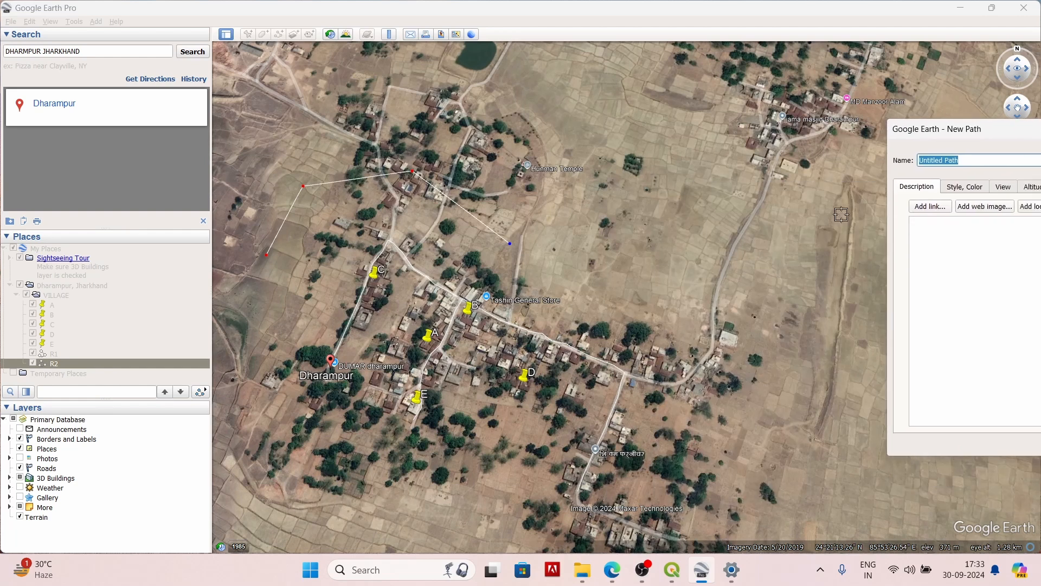
left_click(595, 306)
left_click(633, 380)
left_click(608, 454)
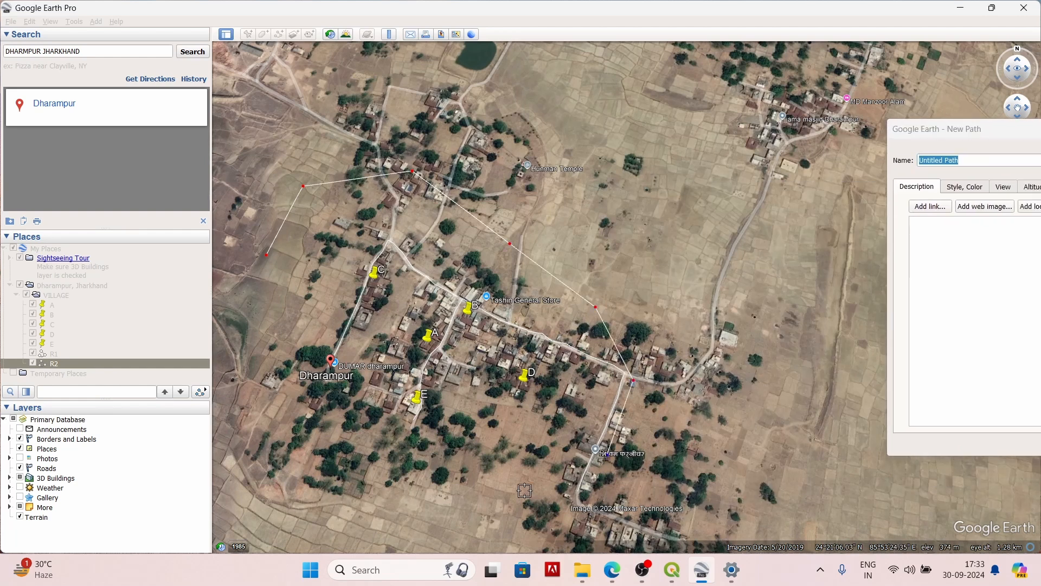
Step: Close the boundary path around the south and west of the village, and save it with the name VILLAGE
left_click(509, 500)
left_click(502, 500)
left_click(347, 503)
left_click(279, 442)
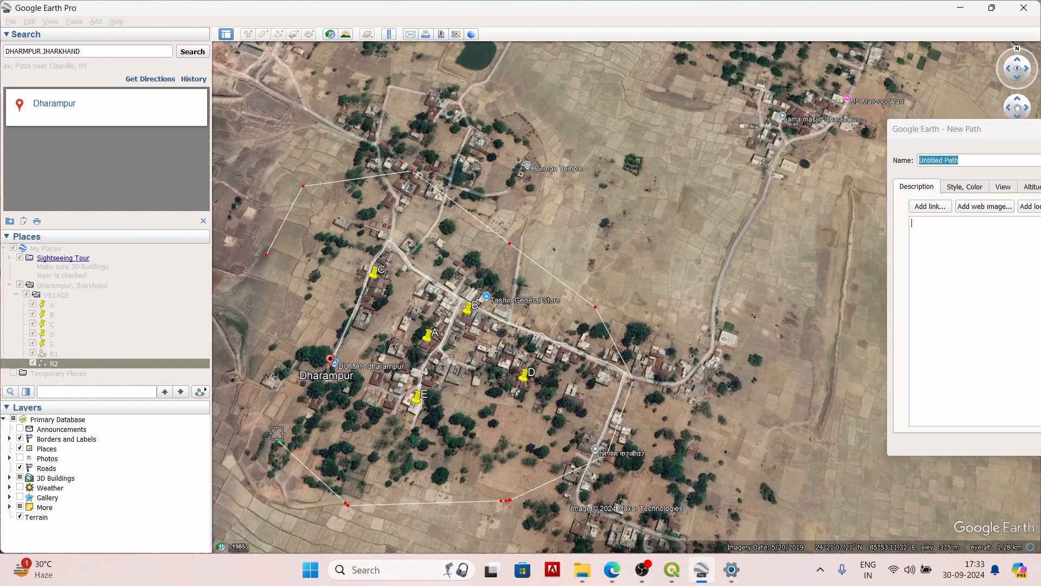
left_click(245, 338)
left_click(263, 255)
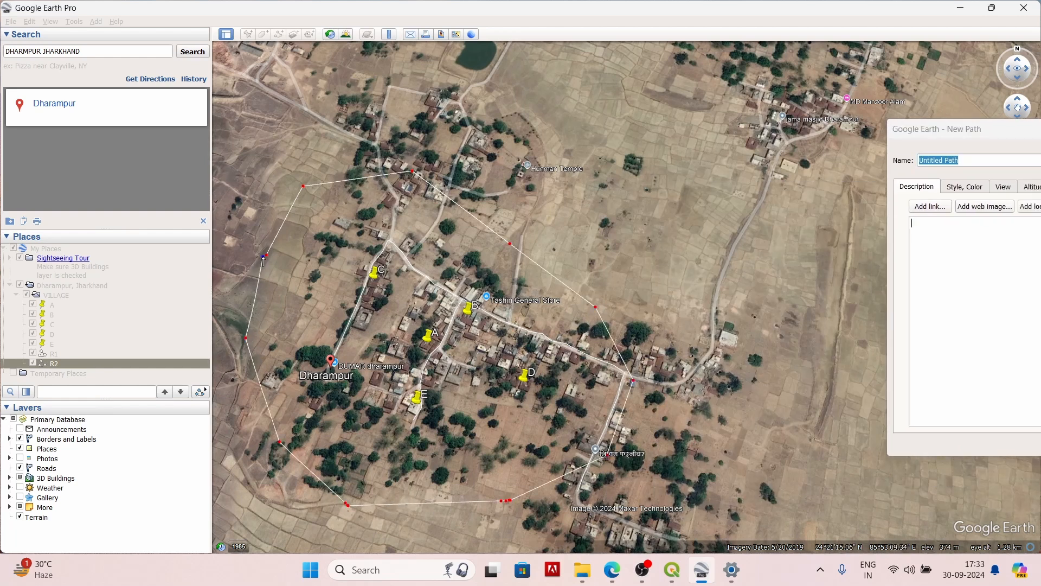
left_click(1003, 134)
left_click_drag(1037, 130, 675, 136)
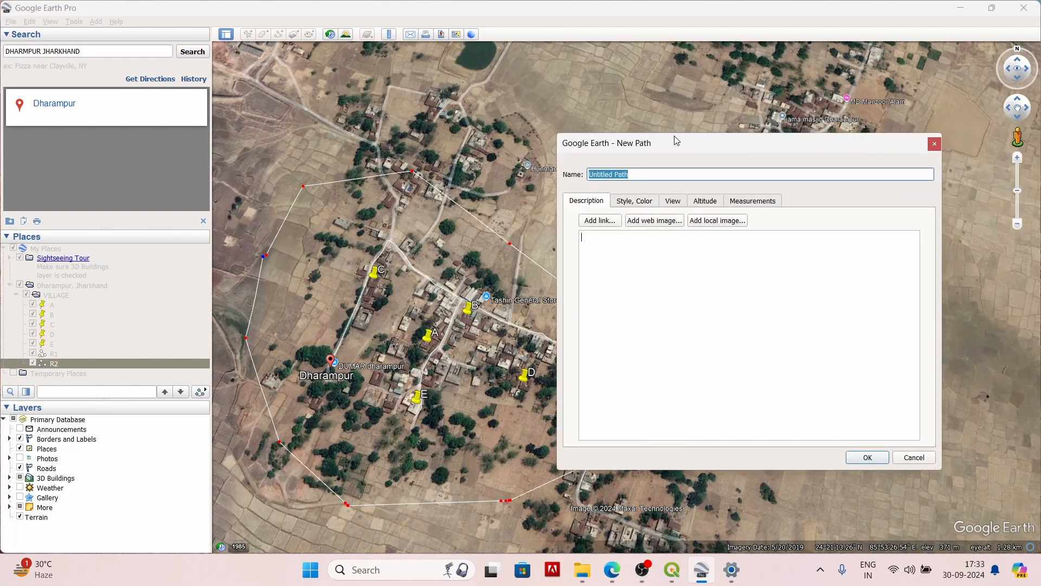
key("BackSpace")
type("VILLAGE")
left_click(873, 459)
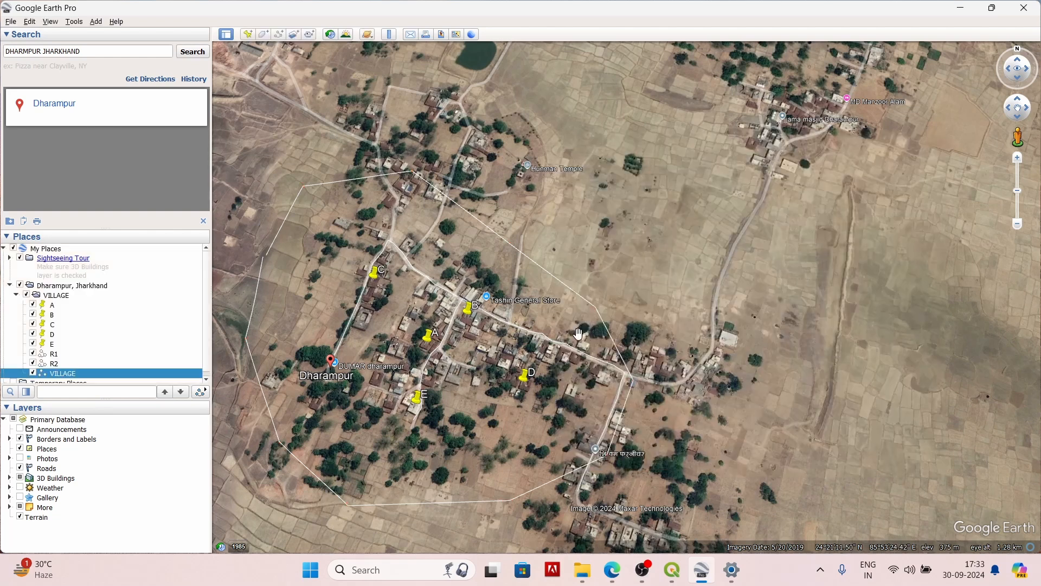
Step: Save the VILLAGE folder as VILLAGE.kmz in the Documents folder
scroll(543, 317, "down", 2)
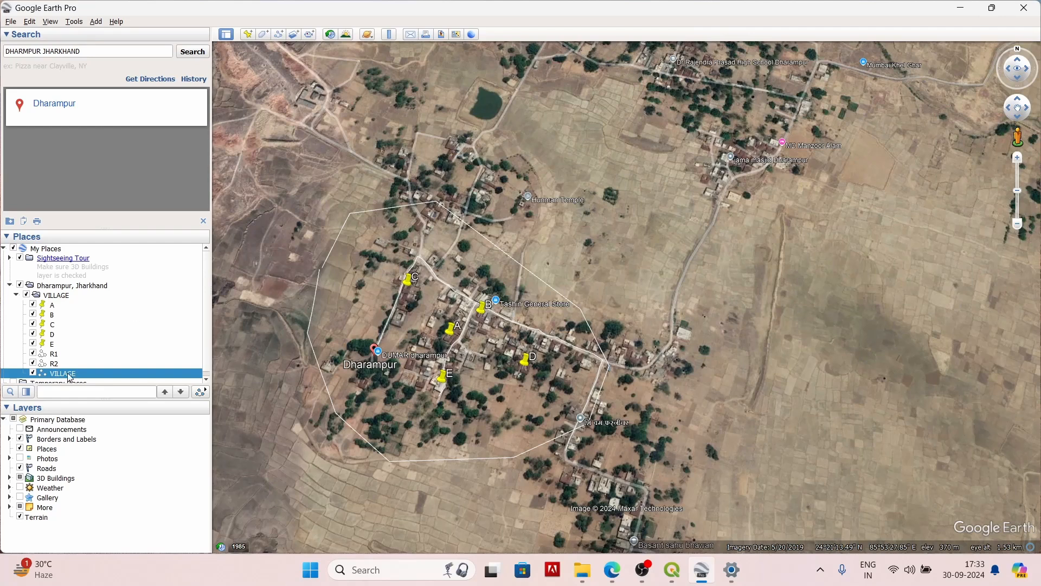
left_click(81, 283)
left_click(56, 295)
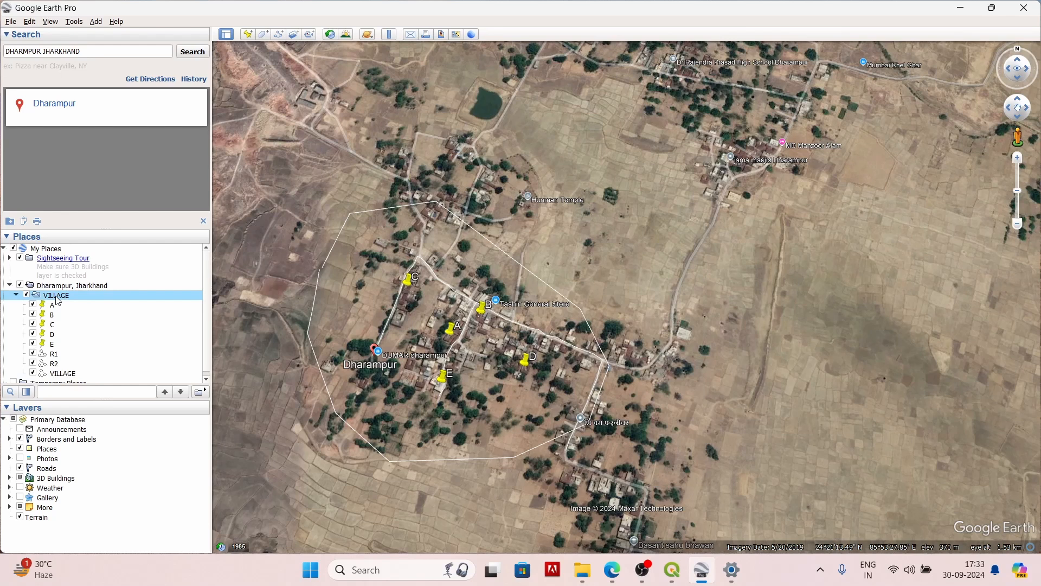
right_click(57, 299)
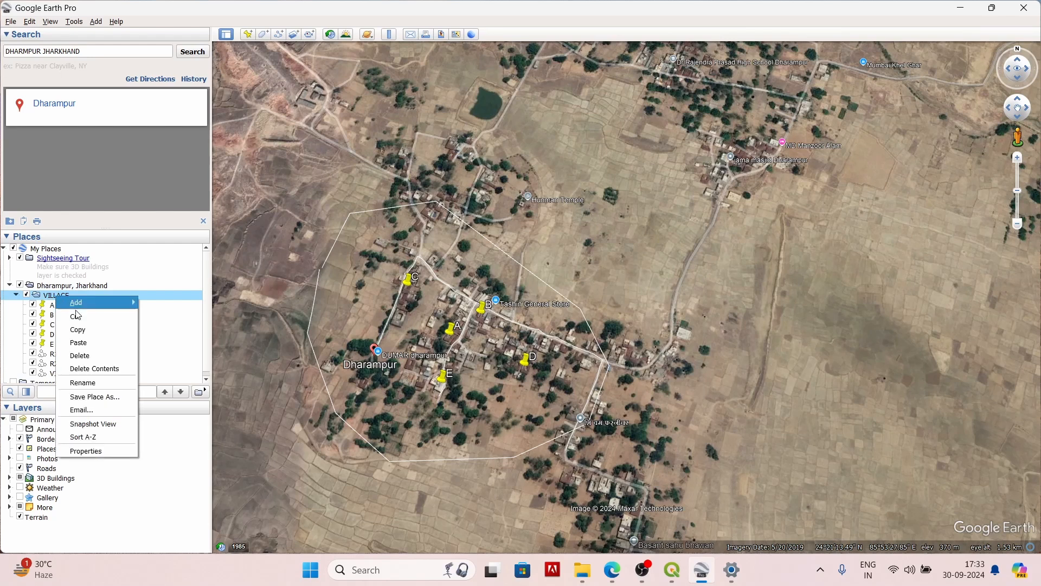
left_click(101, 397)
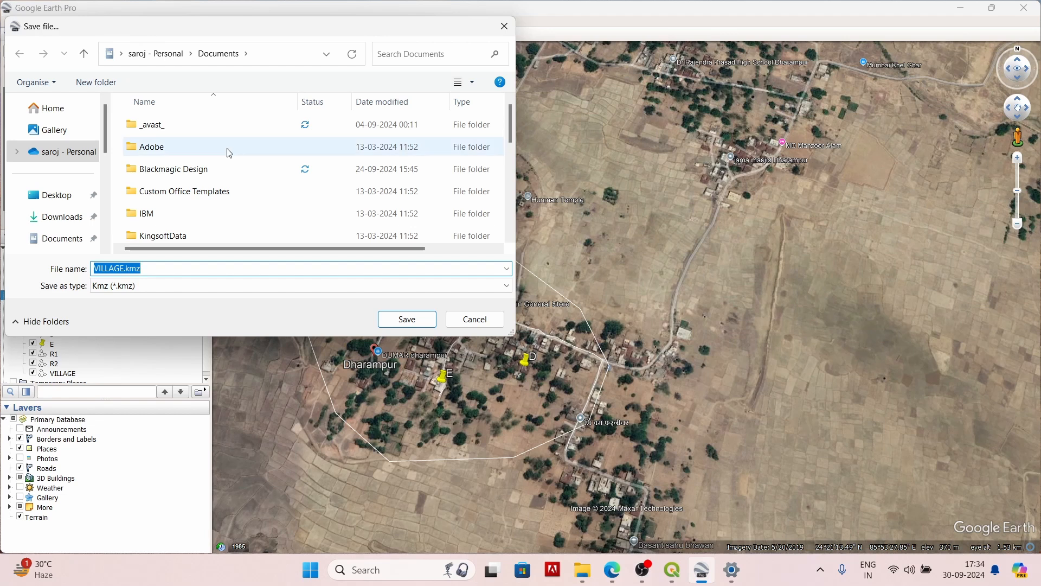
left_click(56, 198)
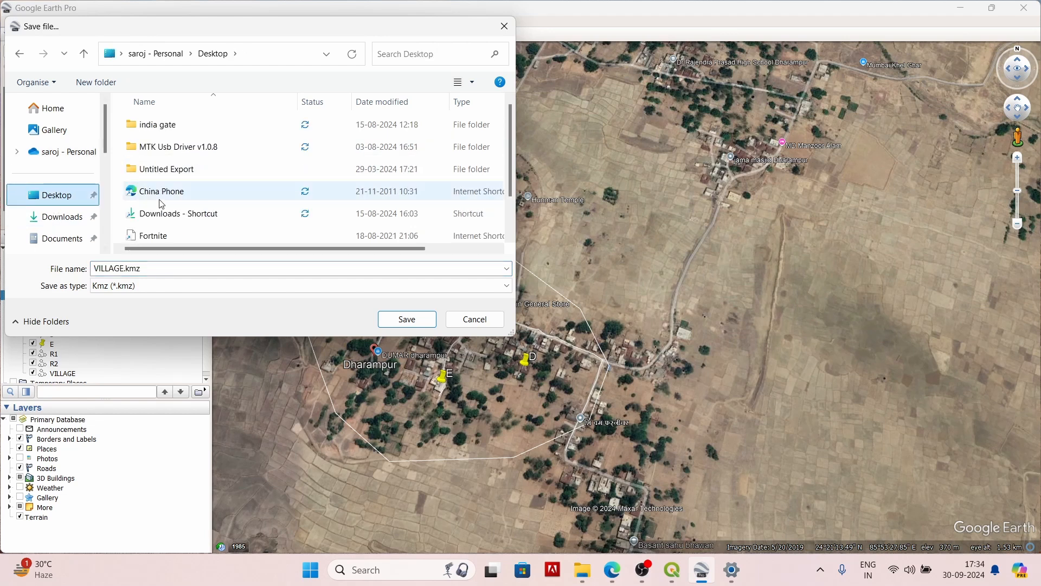
left_click(62, 238)
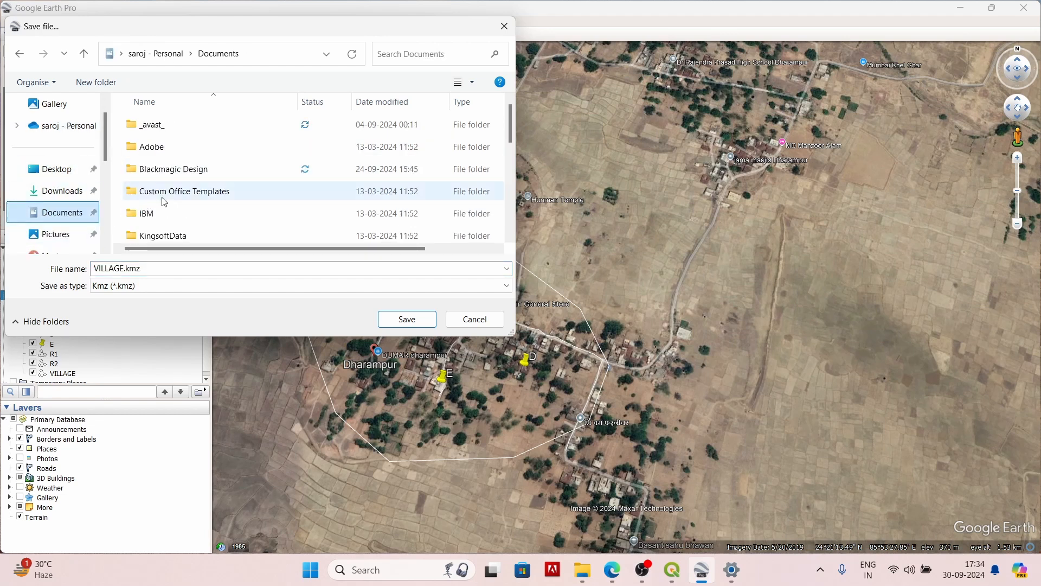
scroll(181, 191, "down", 10)
scroll(191, 191, "up", 6)
scroll(191, 190, "down", 3)
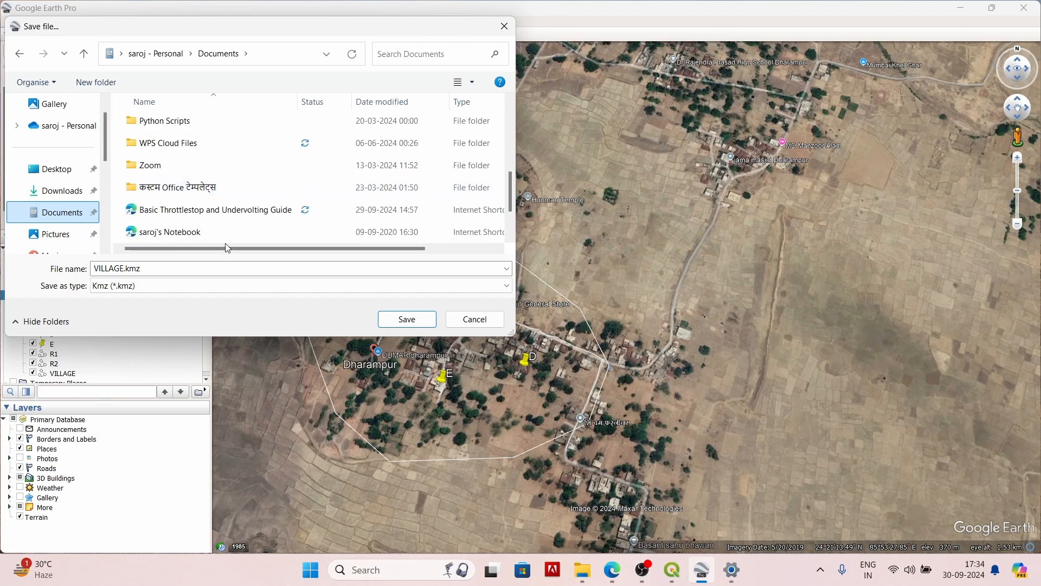
left_click(406, 319)
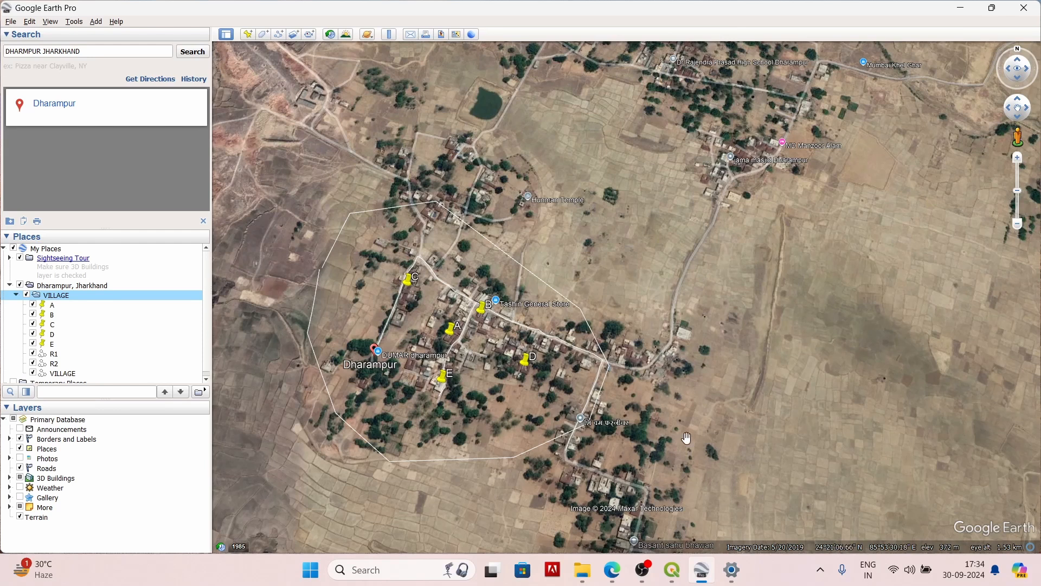
Step: Switch to QGIS and open the data source manager for adding a vector layer
mouse_move(674, 572)
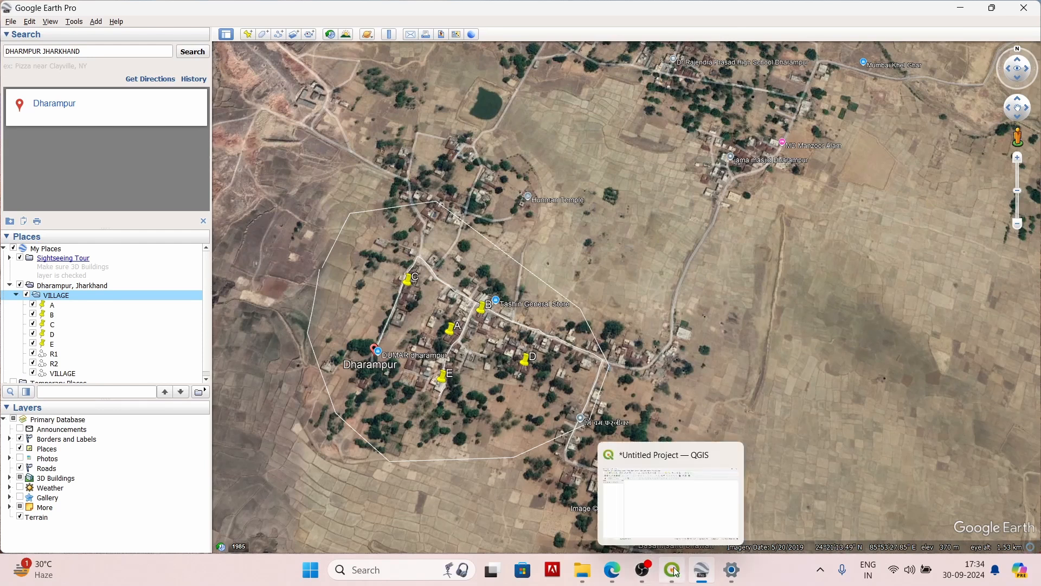
left_click(675, 571)
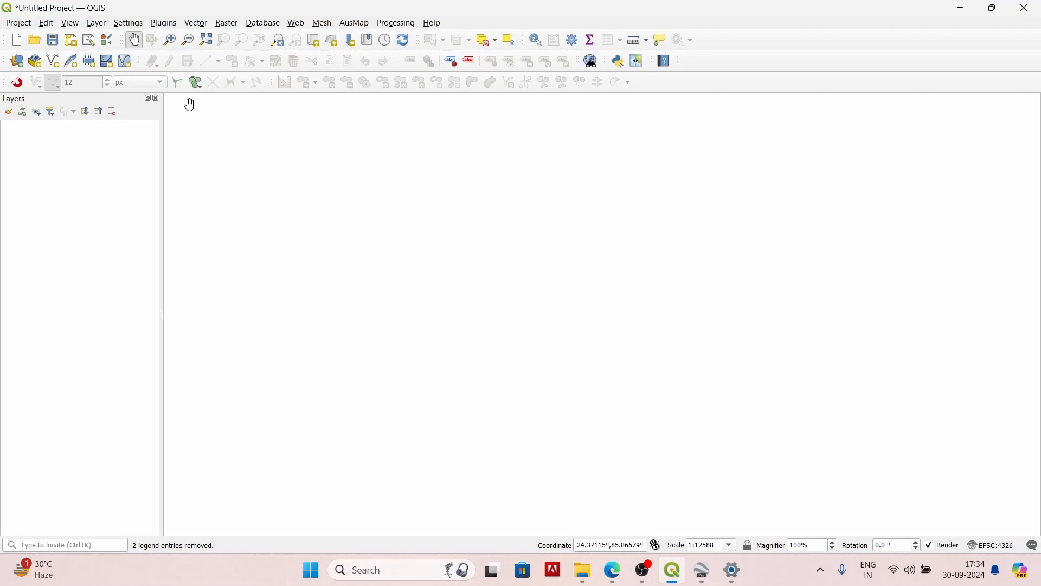
left_click(91, 26)
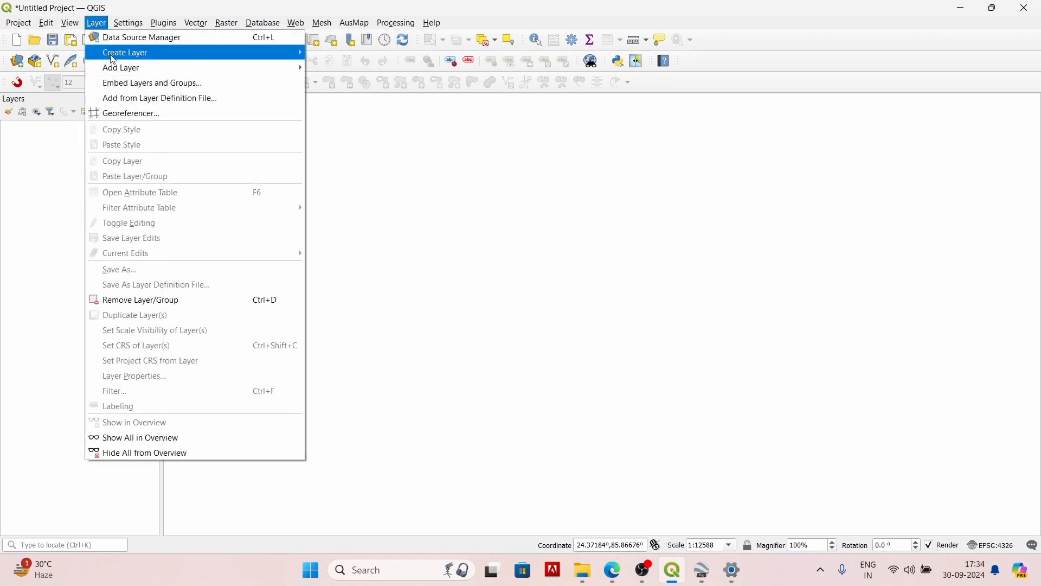
mouse_move(117, 67)
left_click(378, 67)
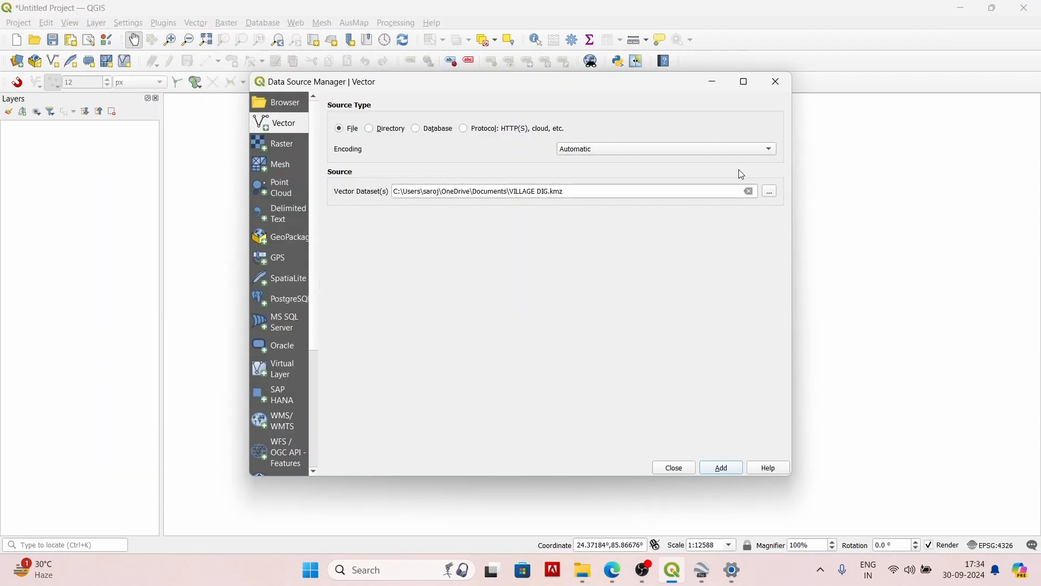
Step: Browse to VILLAGE.kmz in Documents and add both its VILLAGE point and line layers to the project
left_click(773, 193)
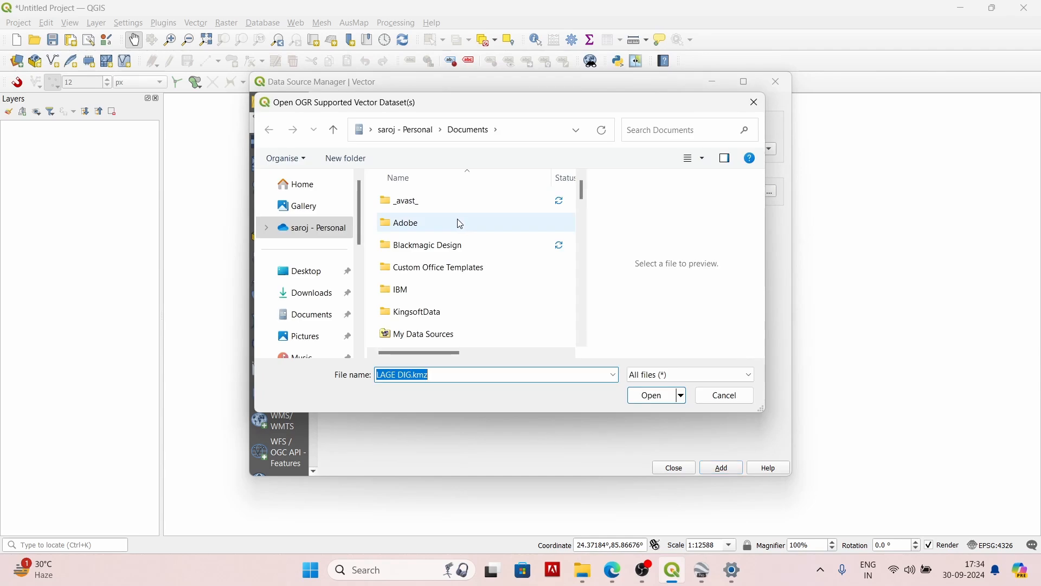
scroll(455, 228, "down", 5)
left_click(303, 316)
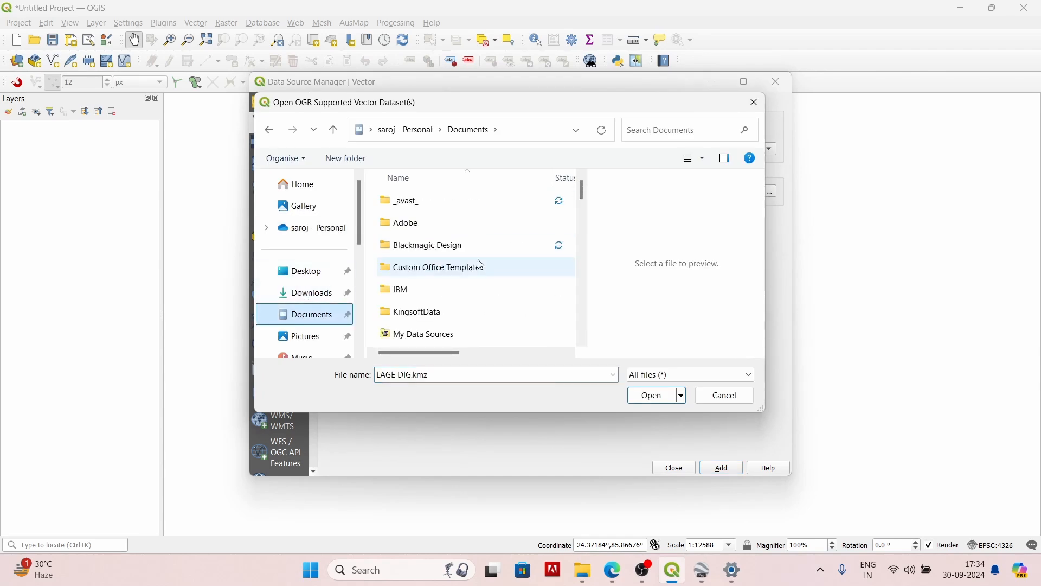
scroll(483, 265, "down", 6)
scroll(481, 265, "down", 15)
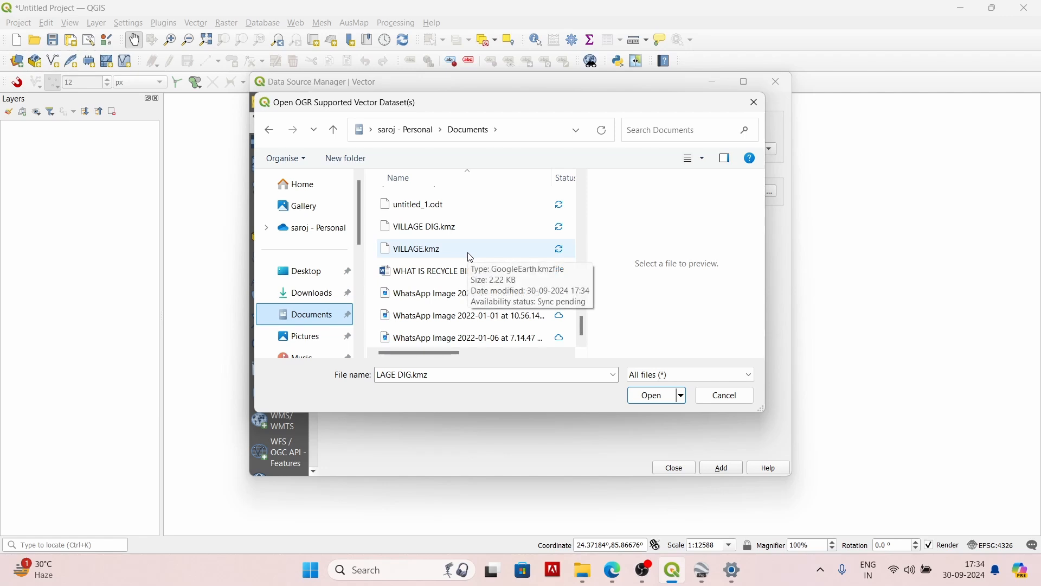
left_click(468, 257)
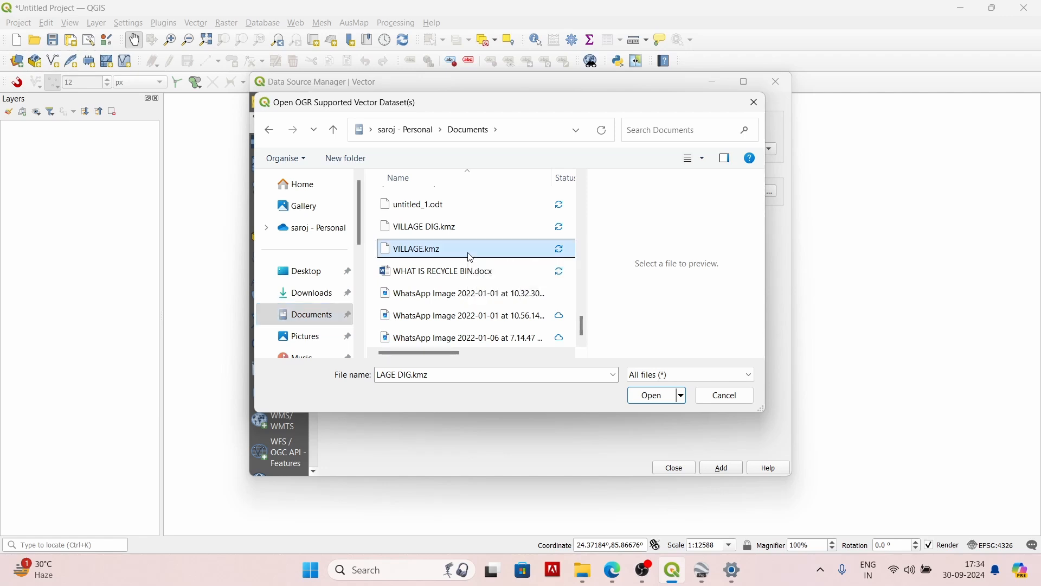
left_click(653, 397)
left_click(720, 468)
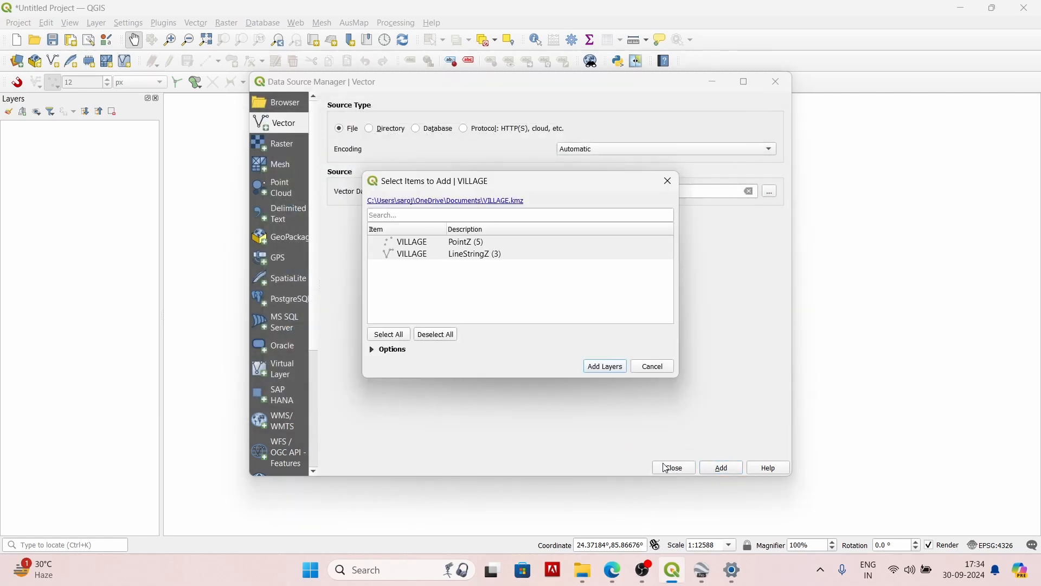
left_click(605, 367)
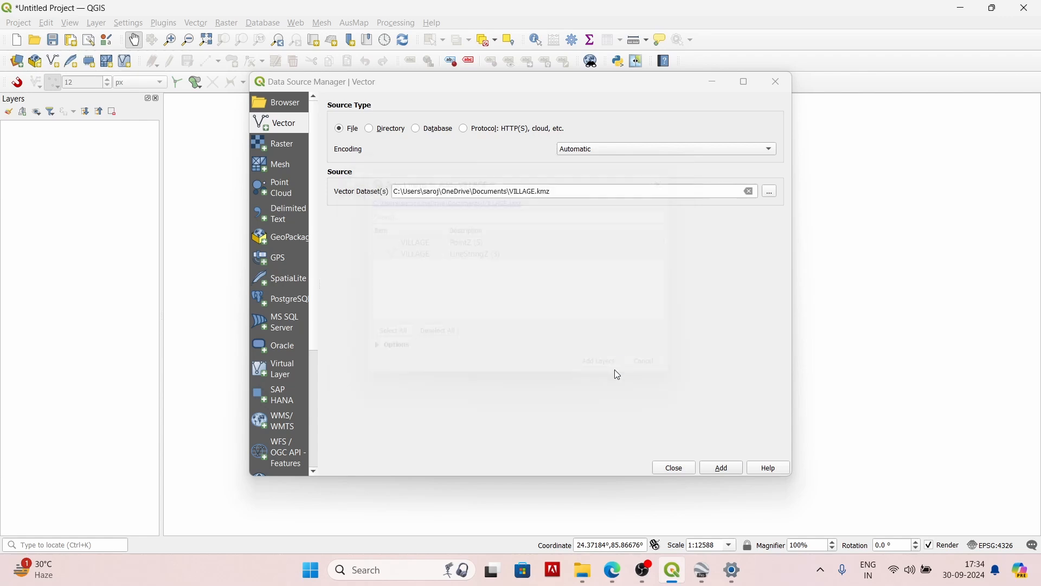
left_click(673, 467)
Step: Compare the imported VILLAGE layers in QGIS against the placemarks and paths in Google Earth
scroll(599, 425, "down", 2)
scroll(662, 451, "up", 2)
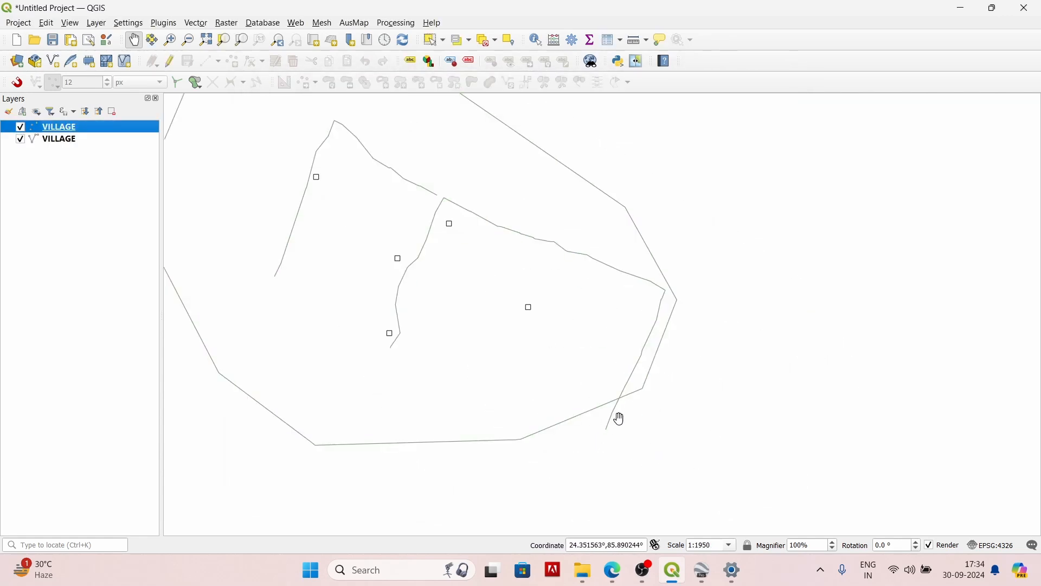
scroll(618, 418, "down", 1)
scroll(558, 355, "up", 1)
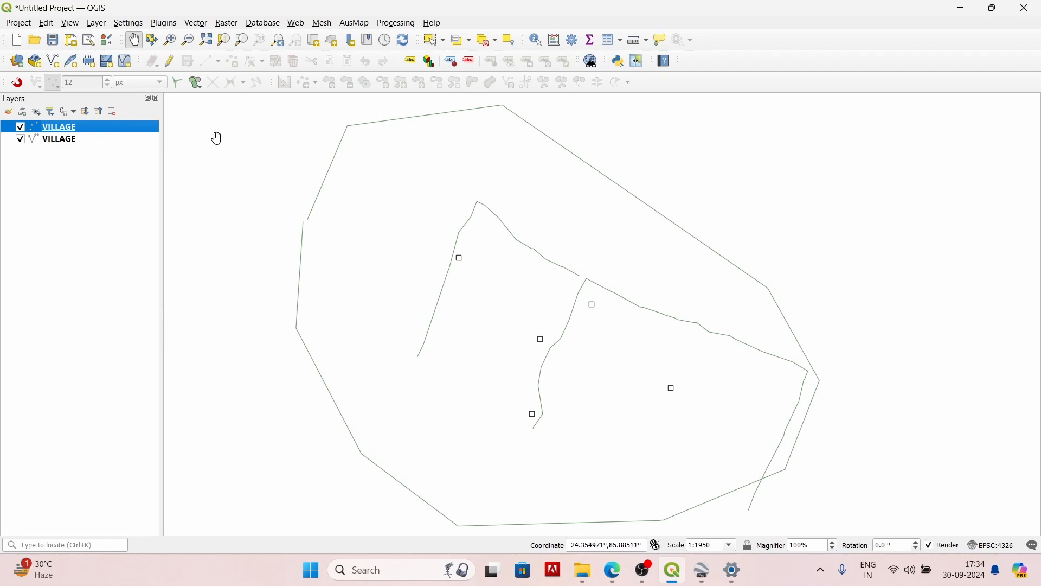
left_click(705, 570)
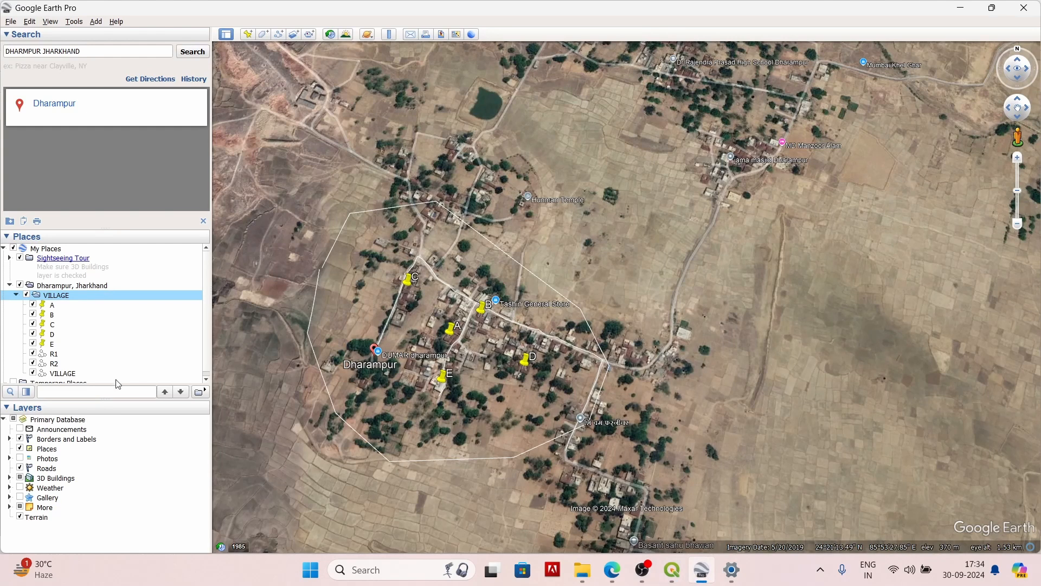
scroll(117, 382, "down", 1)
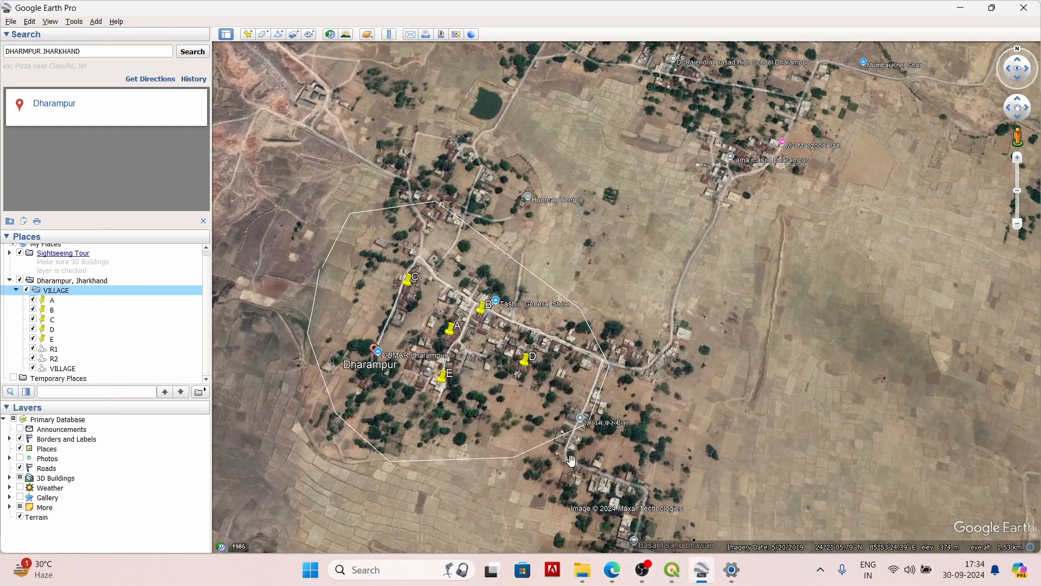
left_click(672, 569)
scroll(404, 263, "down", 1)
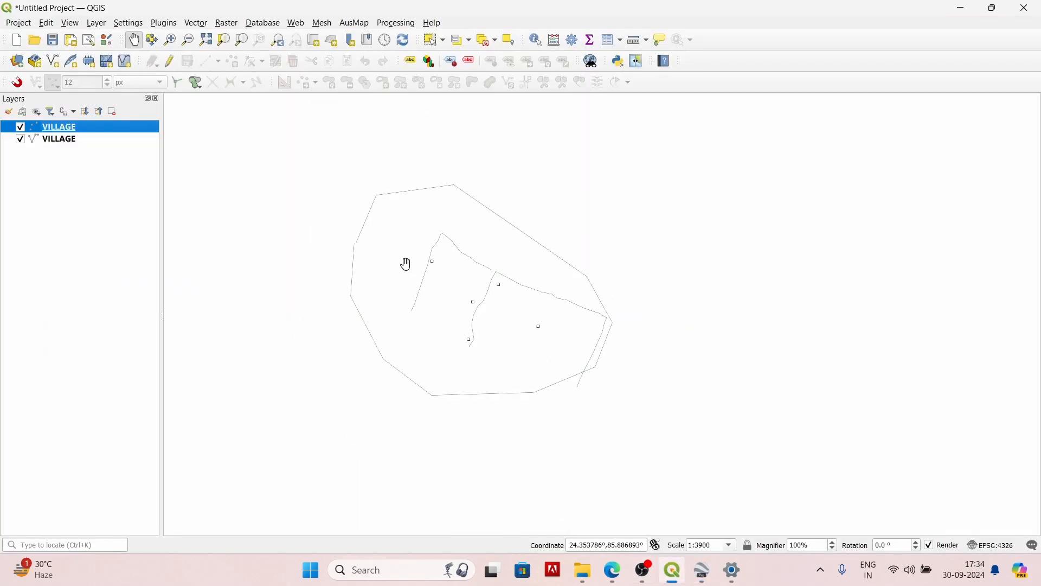
scroll(406, 264, "up", 1)
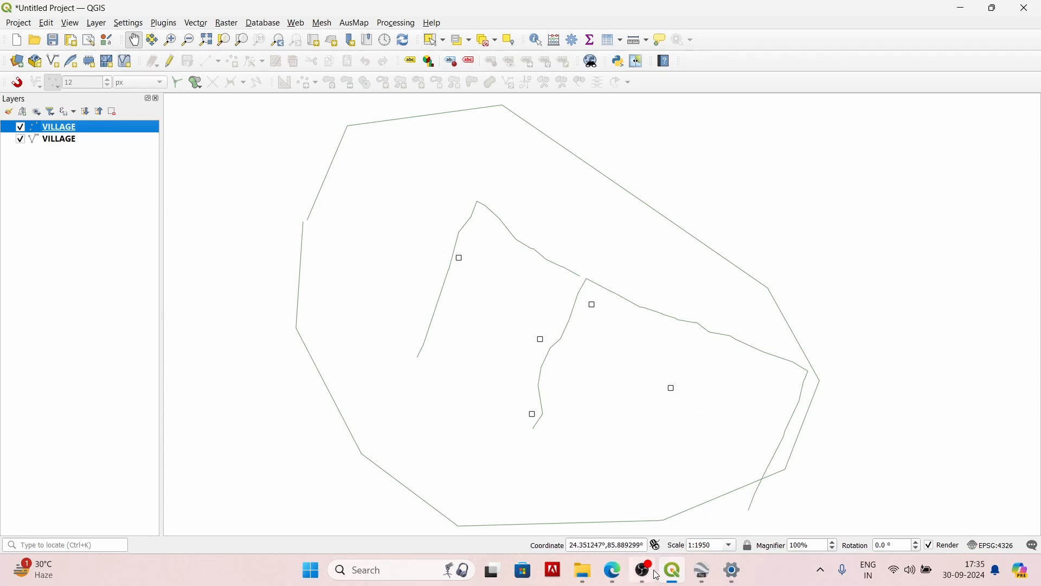
mouse_move(654, 574)
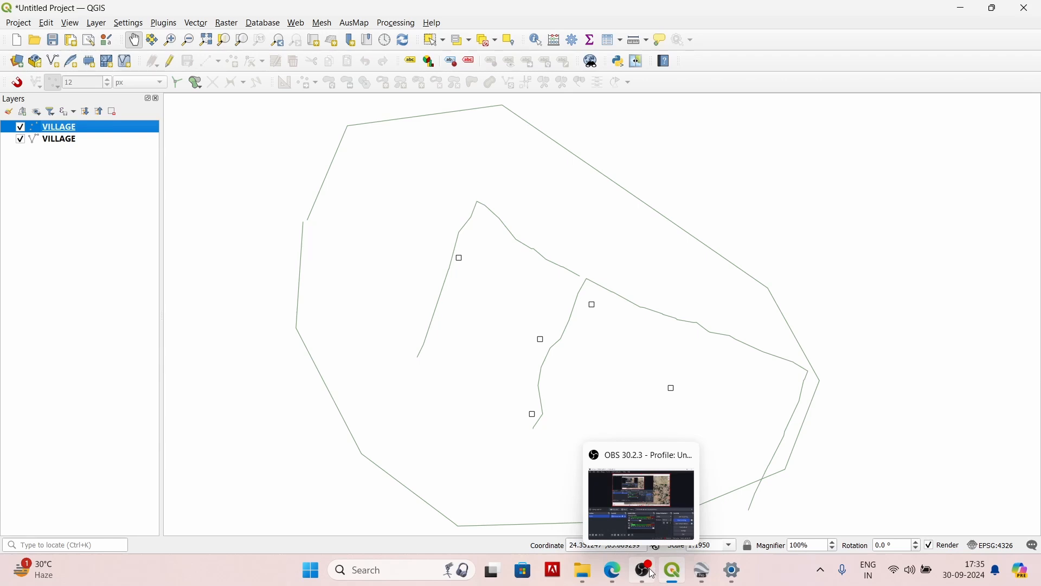
left_click(654, 574)
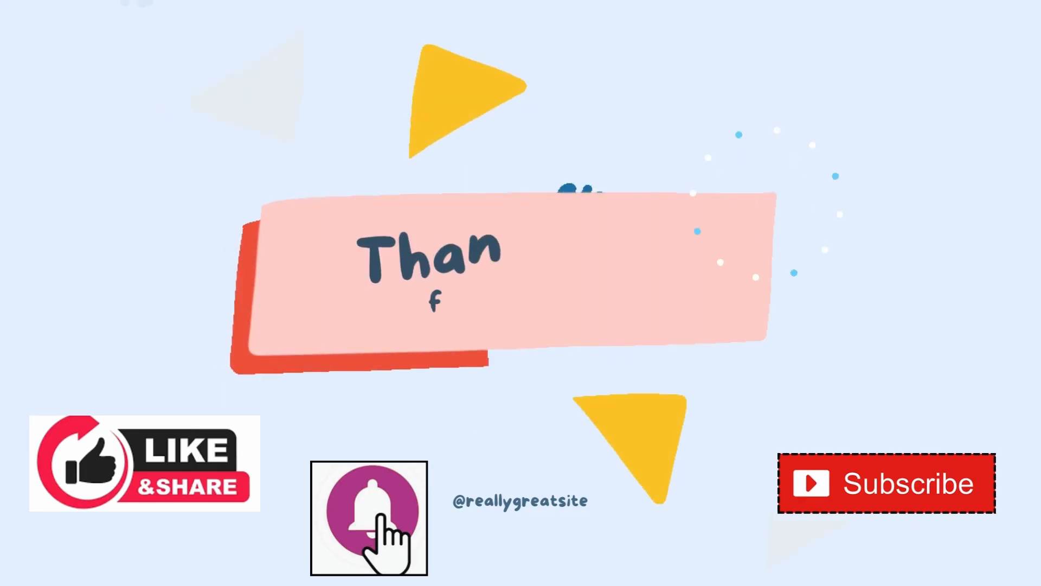